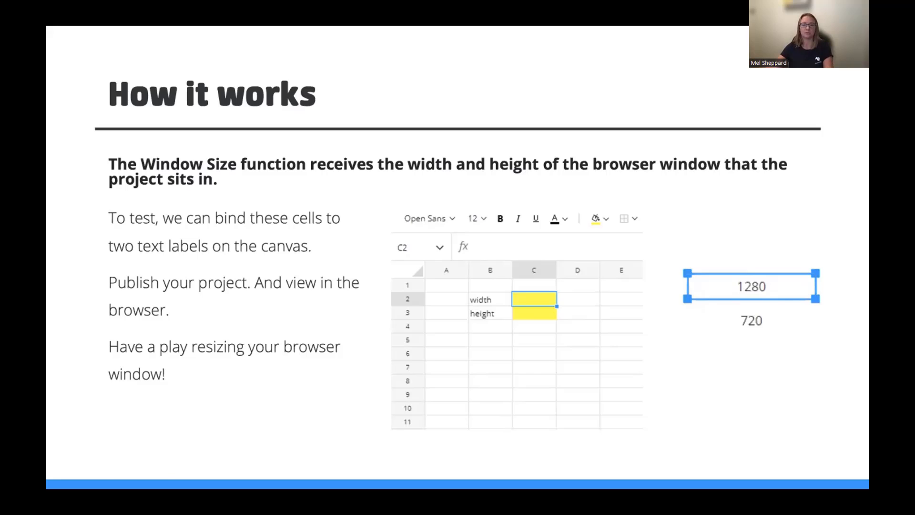
Open the published Window-size Add-on example from the slide and narrow the browser window to test the size display.
click(350, 318)
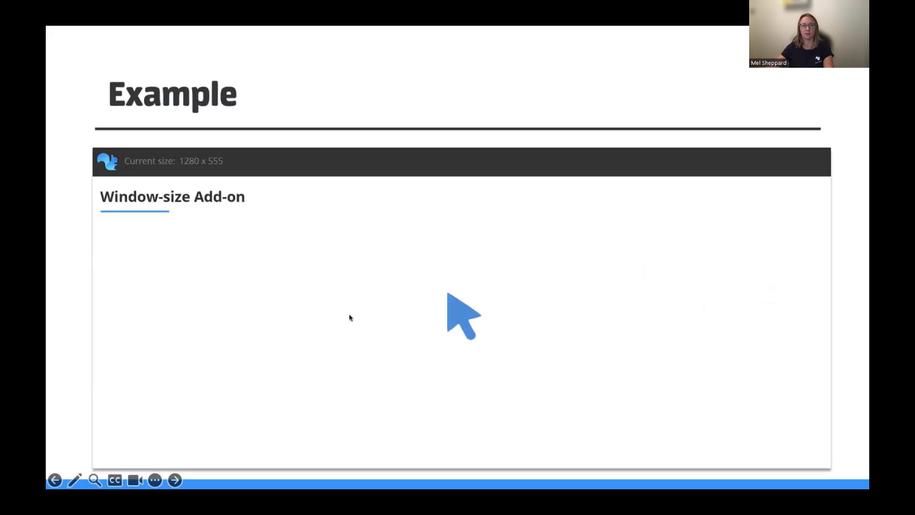
click(462, 306)
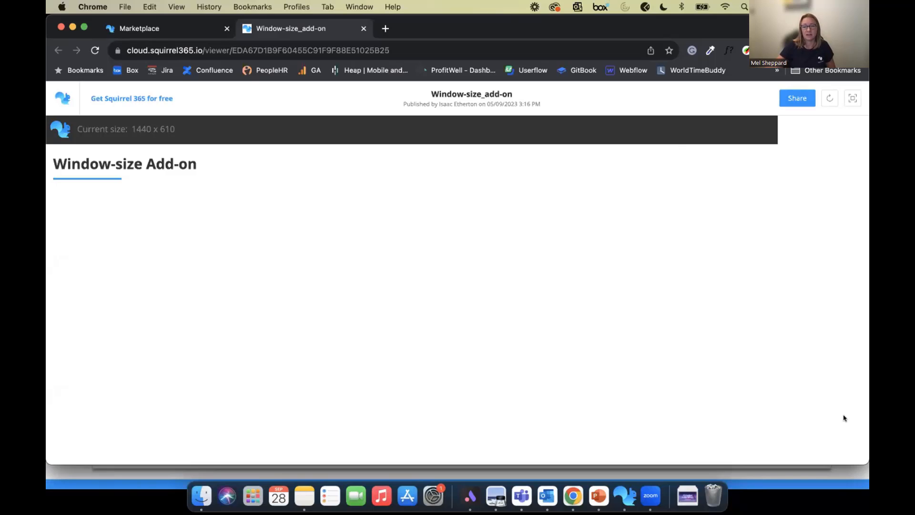
mouse_move(868, 463)
mouse_down()
mouse_move(666, 398)
mouse_move(458, 373)
mouse_move(483, 421)
mouse_move(819, 452)
mouse_move(830, 388)
mouse_move(842, 468)
mouse_move(856, 461)
mouse_up()
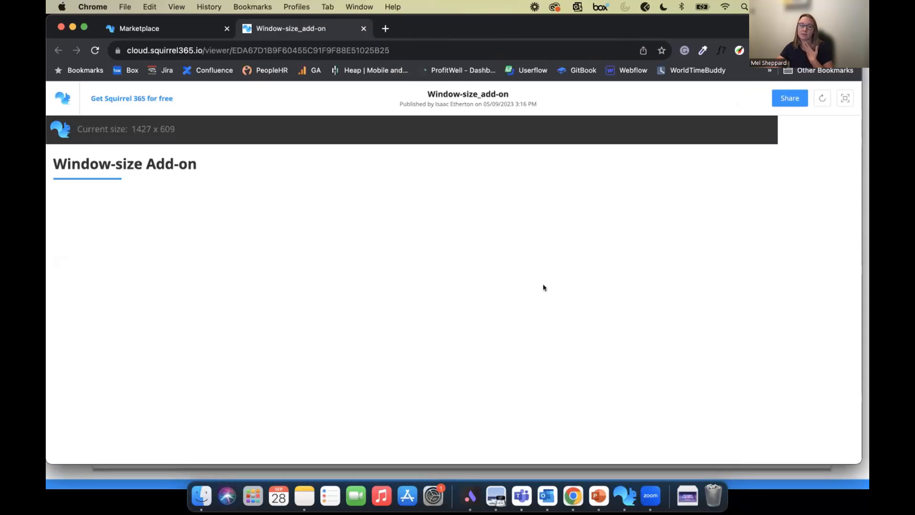
Return to the slide presentation and advance from the example to the demo slide.
key(super+Tab)
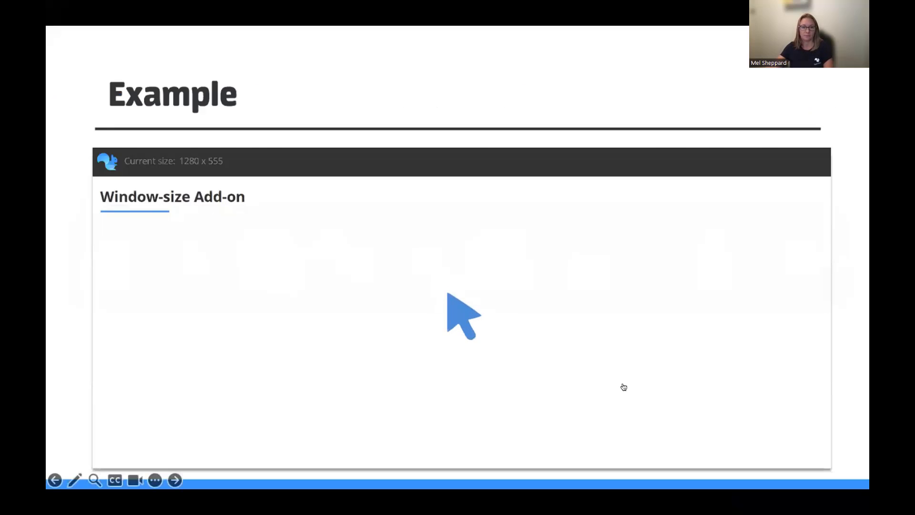
click(625, 388)
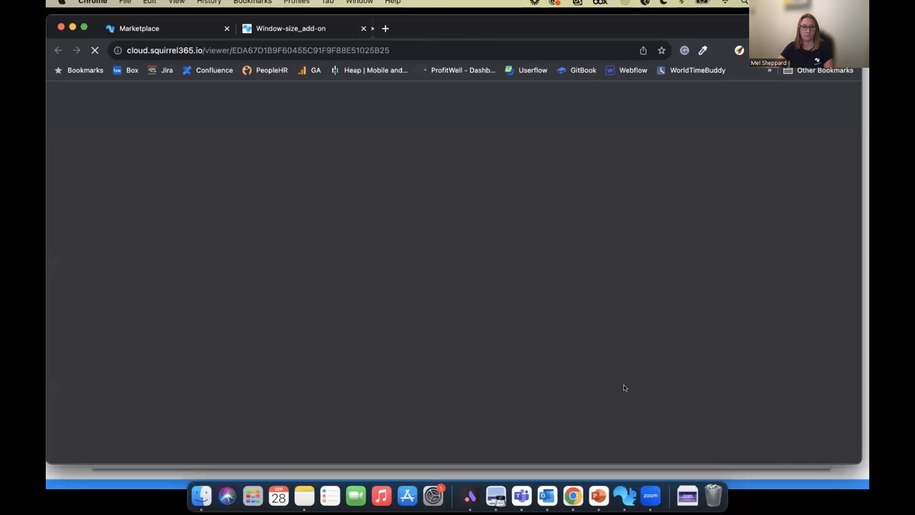
click(607, 494)
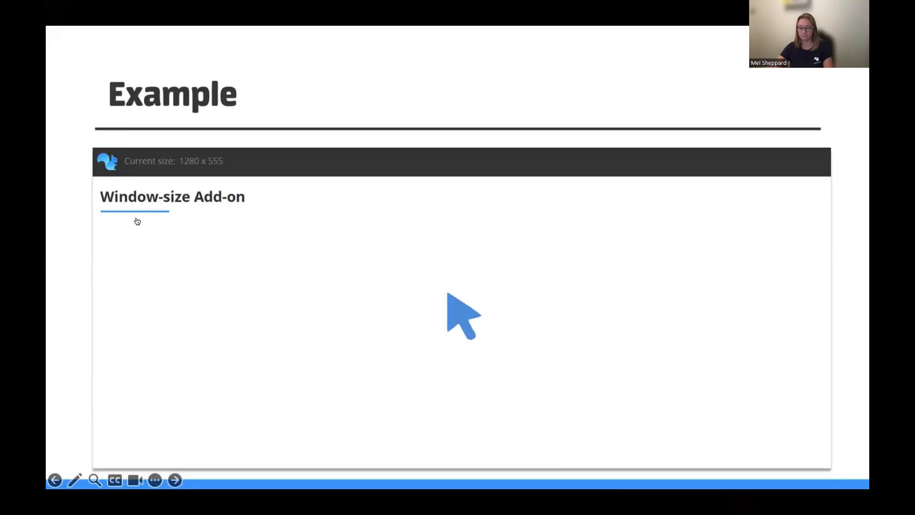
key(Right)
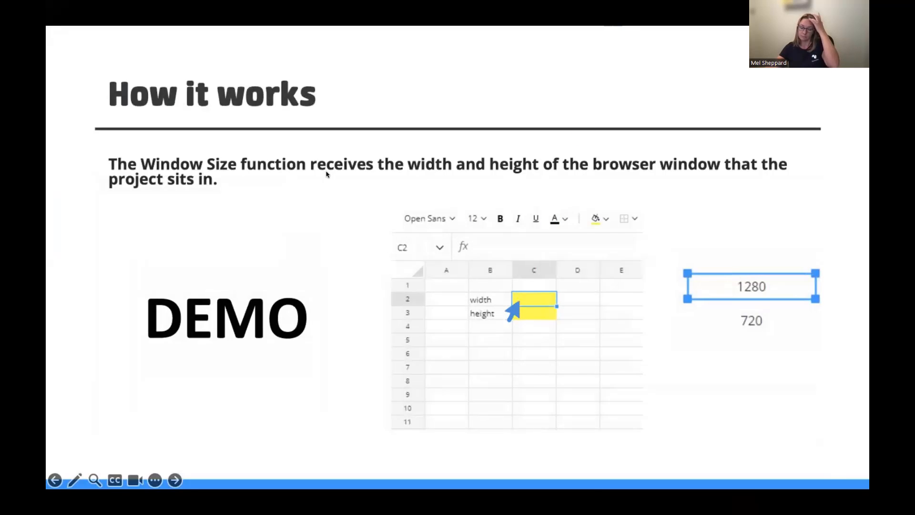
Switch to Squirrel365 Designer and maximise the window with the Window Size Basics Start project.
key(super+Tab)
key(super+Tab)
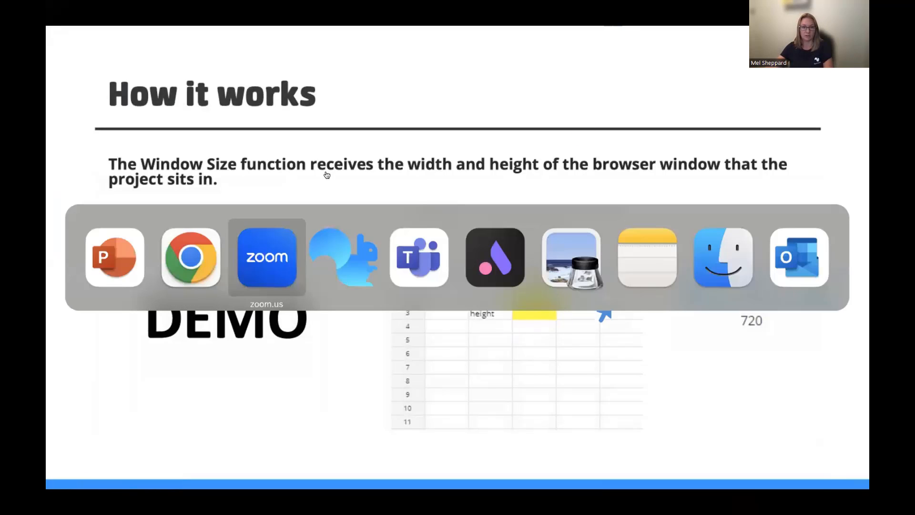
key(super+Tab)
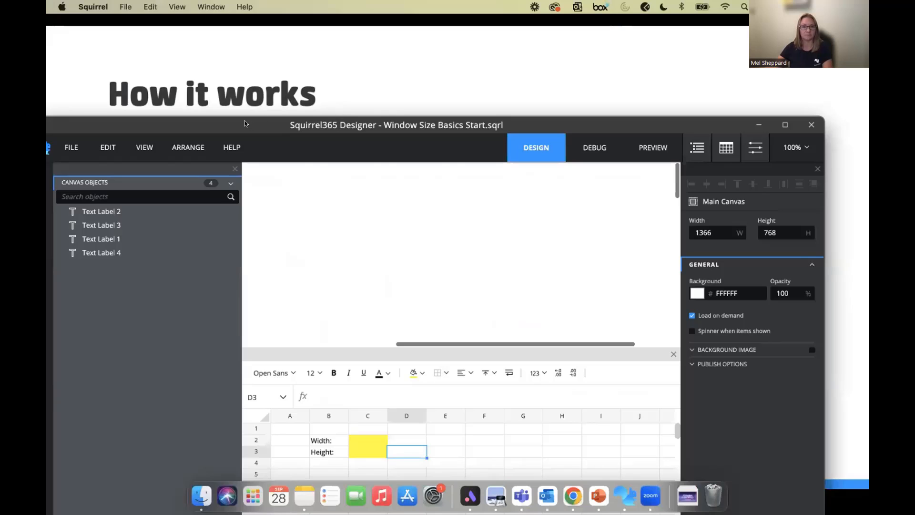
double_click(245, 123)
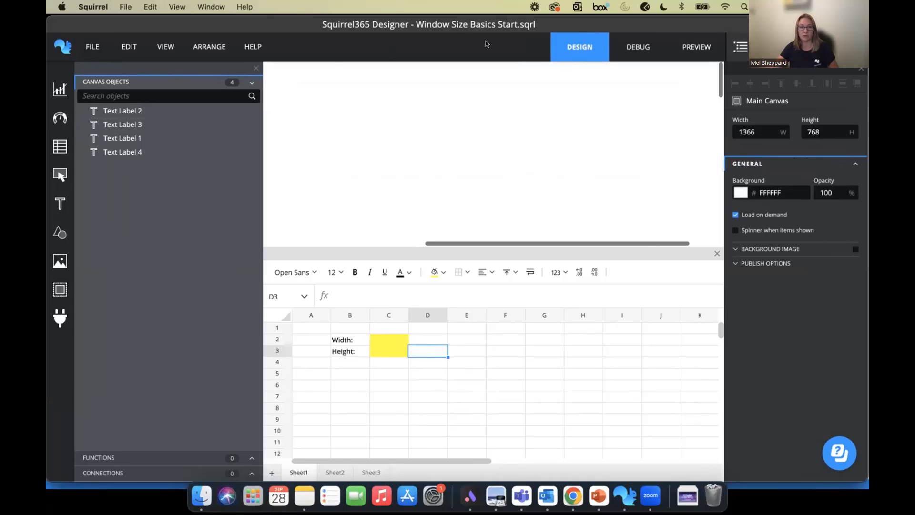
Select the four text labels in turn to locate them on the canvas.
click(109, 112)
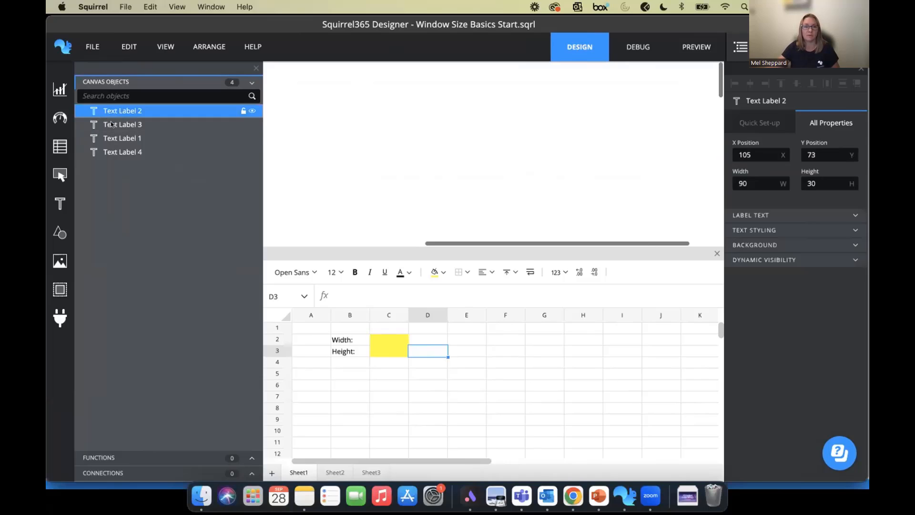
click(112, 125)
click(113, 139)
scroll(372, 204, left, 10)
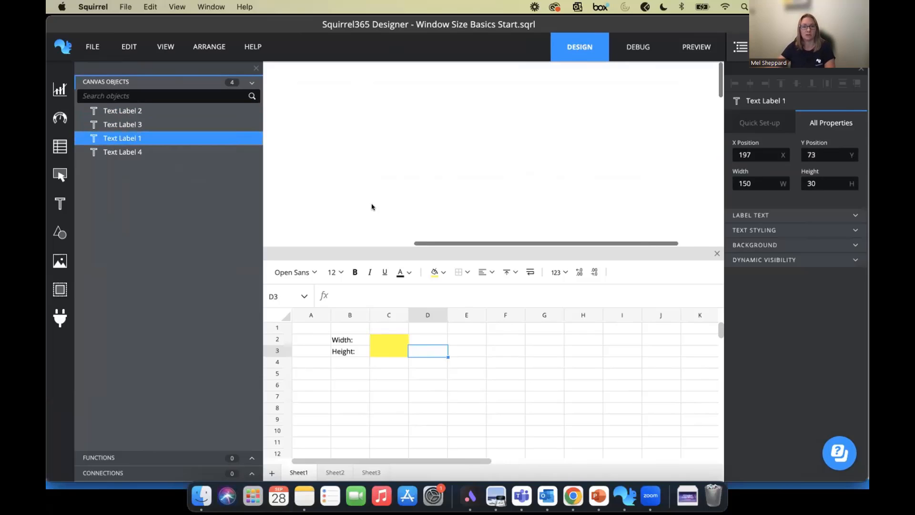
click(127, 151)
click(122, 111)
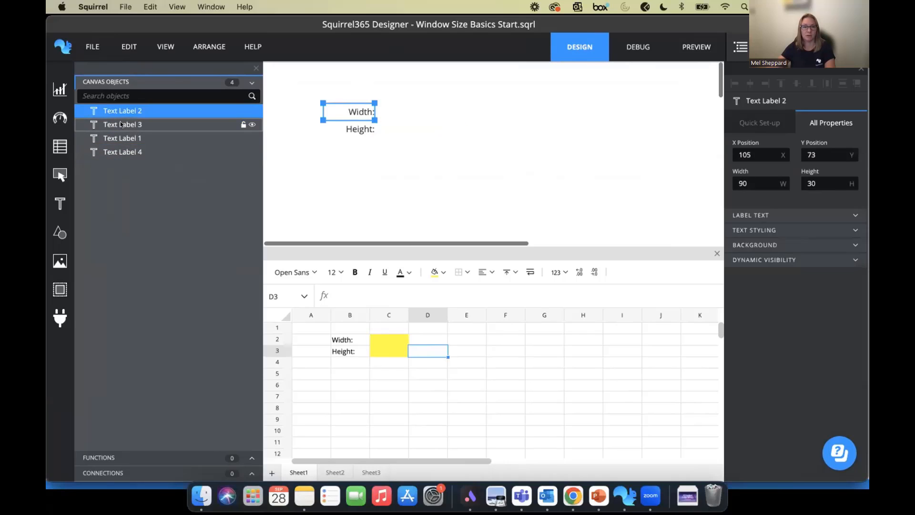
click(122, 124)
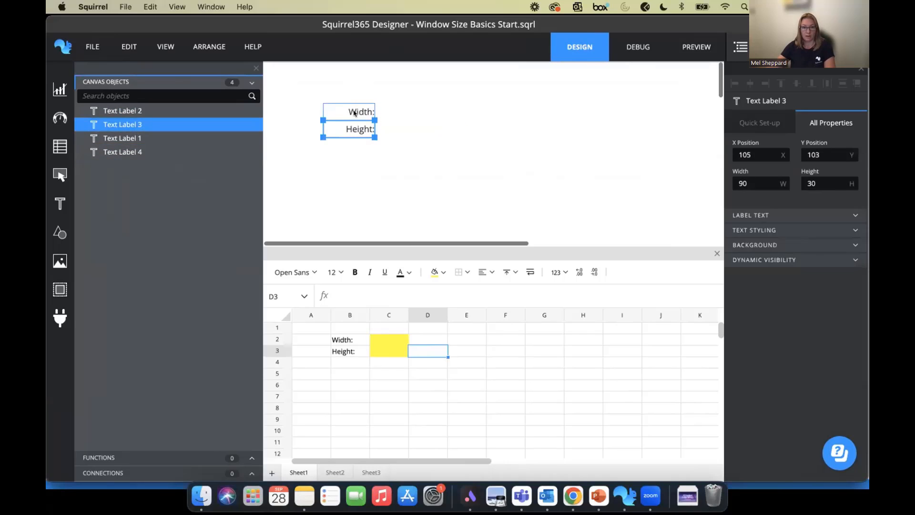
Inspect which cells the display text of Text Label 2 and Text Label 4 is bound to.
click(355, 114)
click(847, 212)
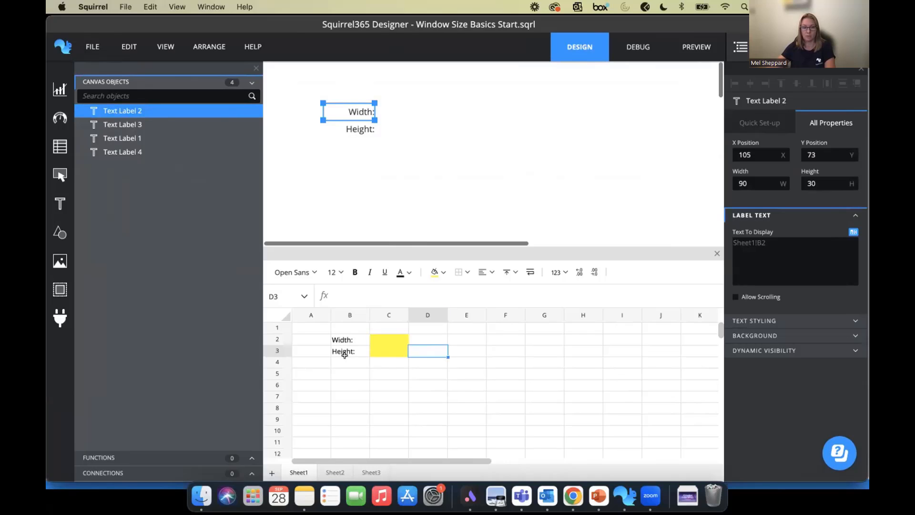
click(118, 138)
click(118, 152)
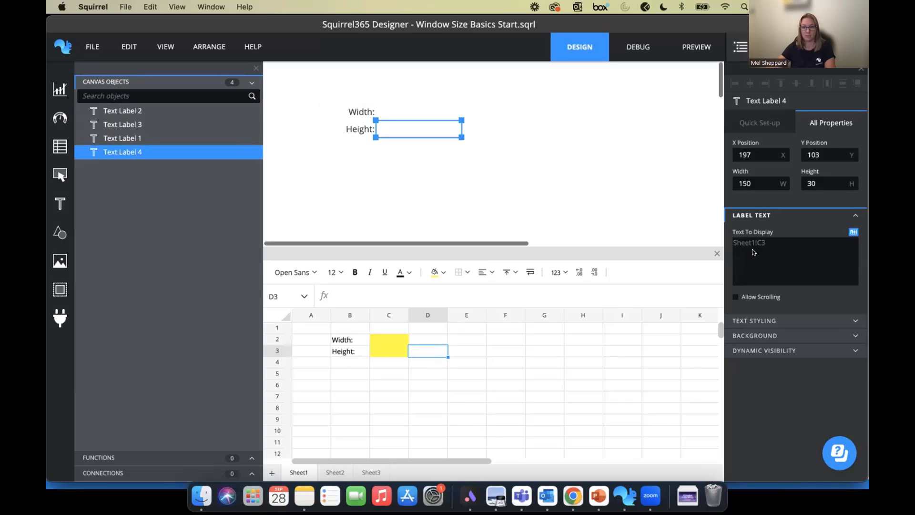
click(752, 245)
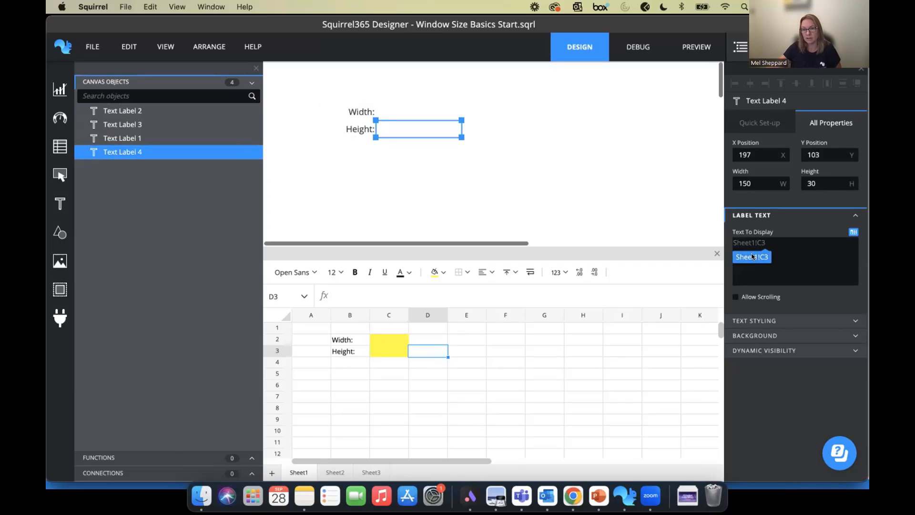
click(752, 256)
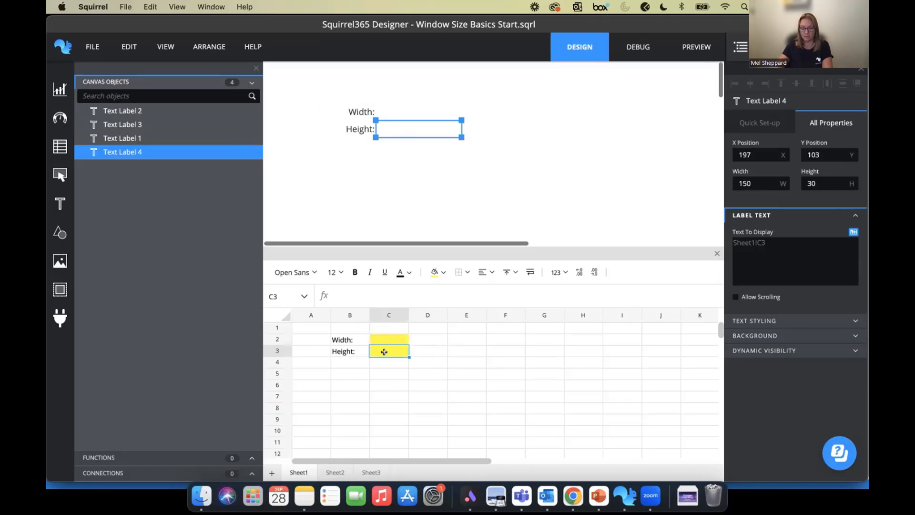
Enter the sample text "bob" in cell C3 to test the height label's binding.
text(bob)
key(Return)
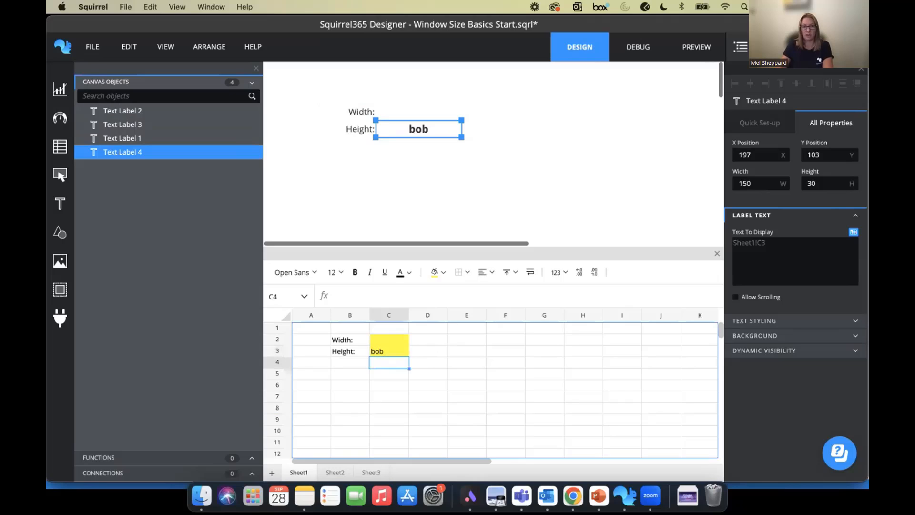
click(382, 348)
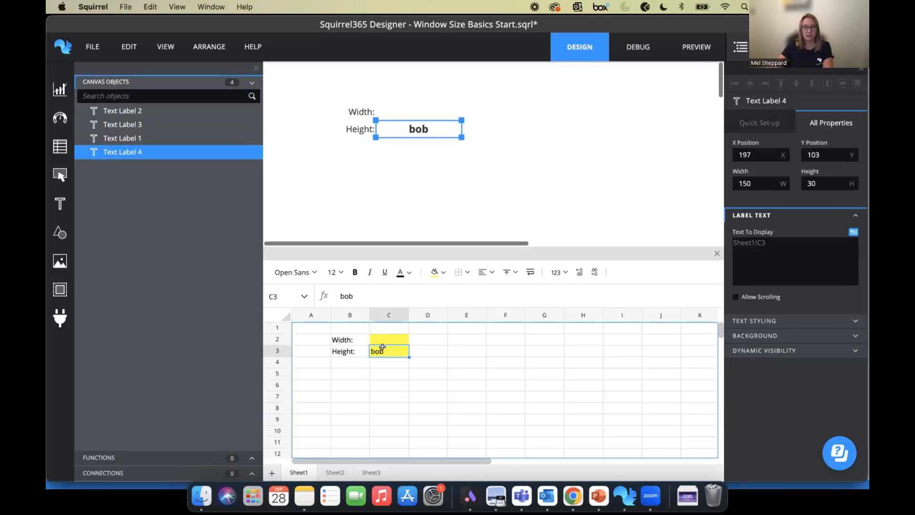
Add a Window Size function to the project.
click(100, 458)
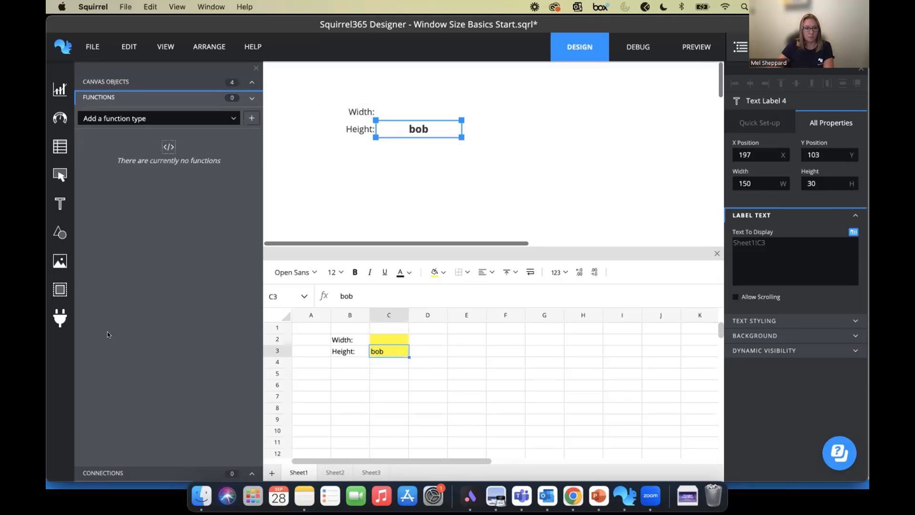
click(146, 118)
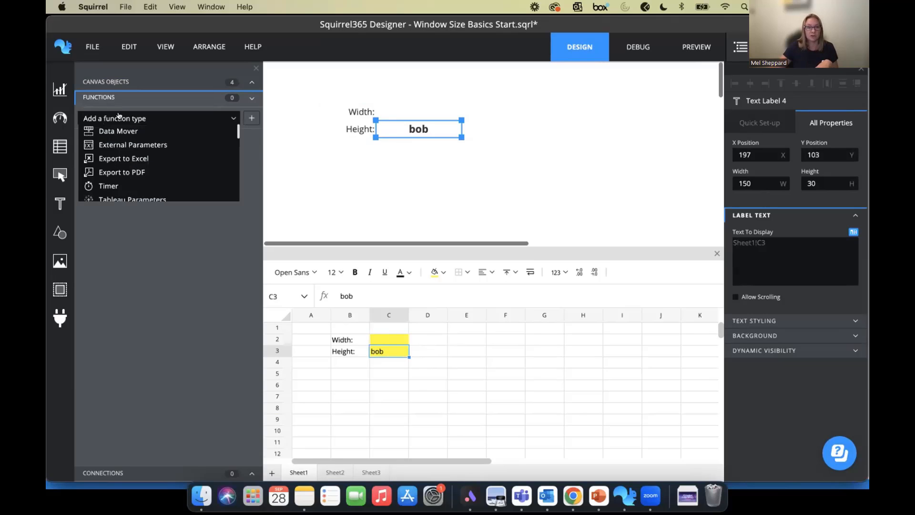
scroll(121, 172, down, 5)
scroll(122, 174, down, 1)
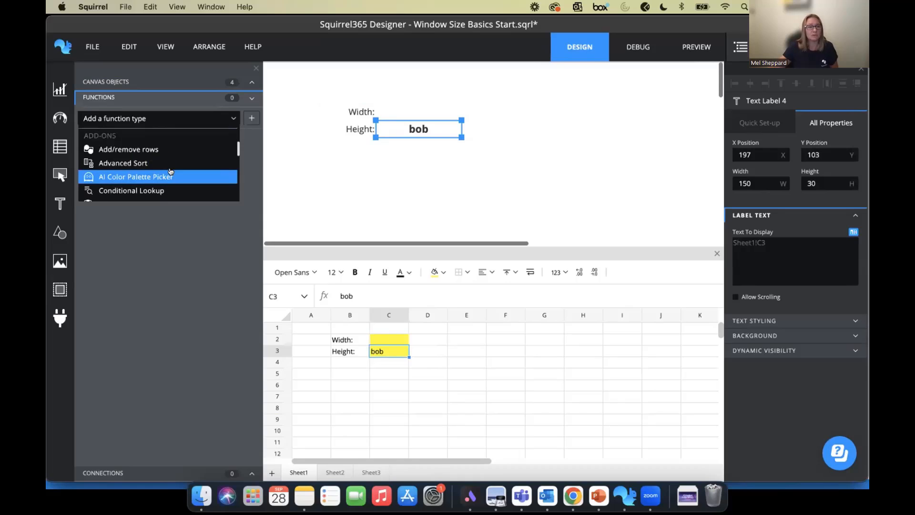
scroll(115, 148, down, 2)
scroll(115, 148, down, 5)
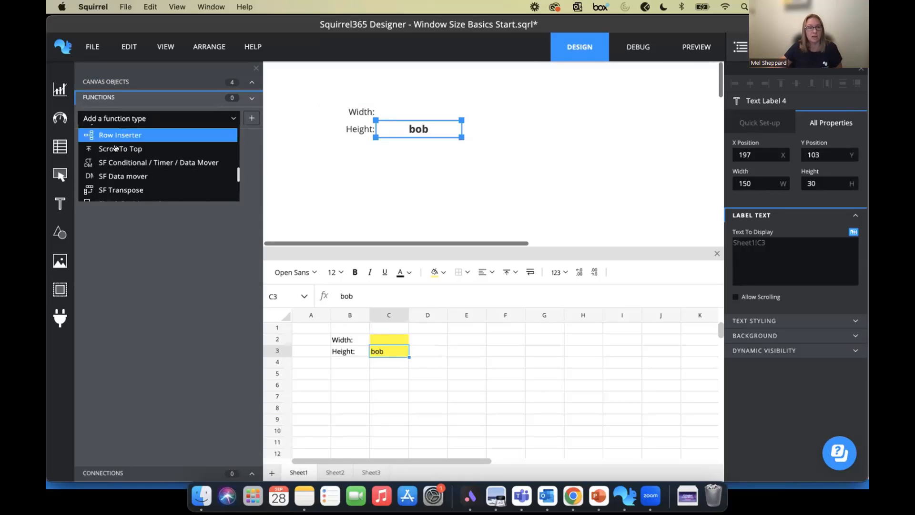
click(115, 193)
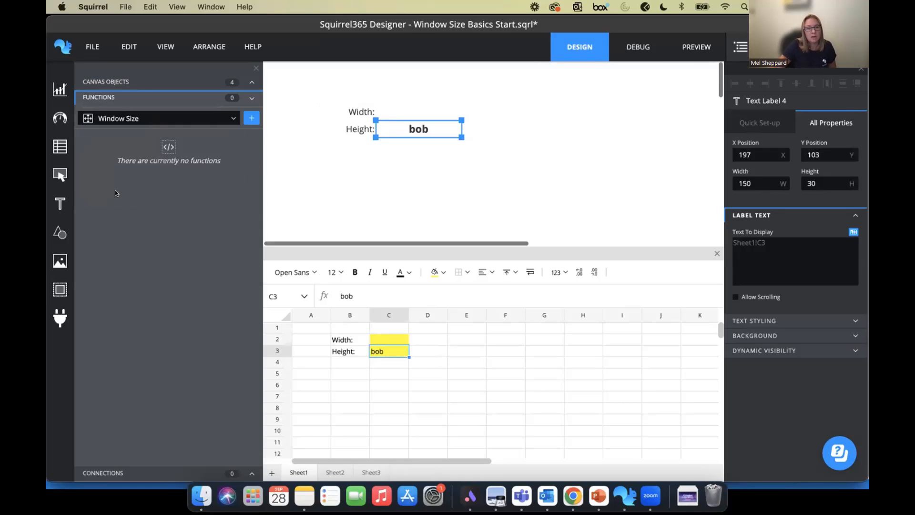
click(249, 117)
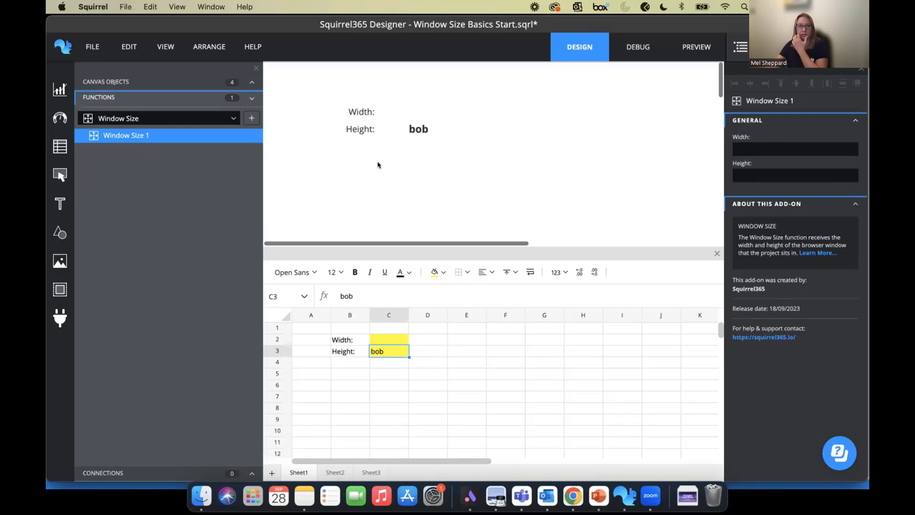
Bind the Window Size function's width to Sheet1!C2 and its height to Sheet1!C3.
mouse_move(804, 153)
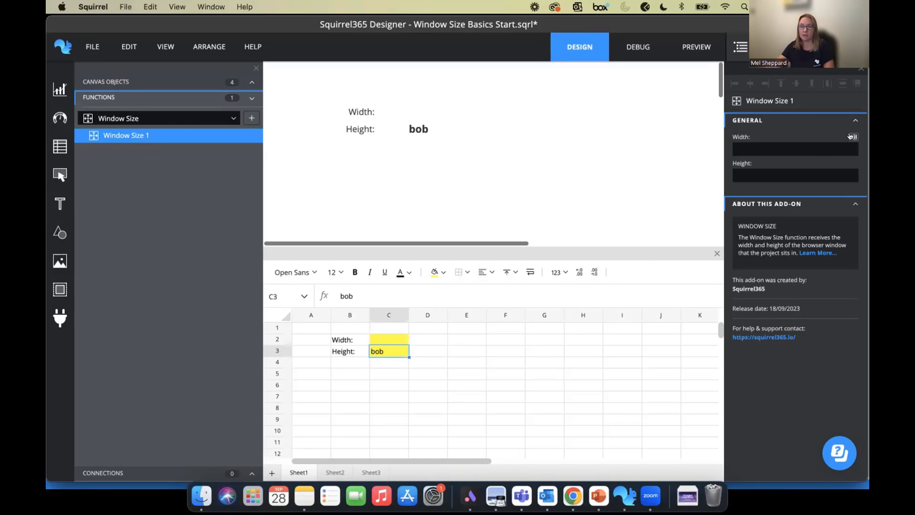
click(852, 137)
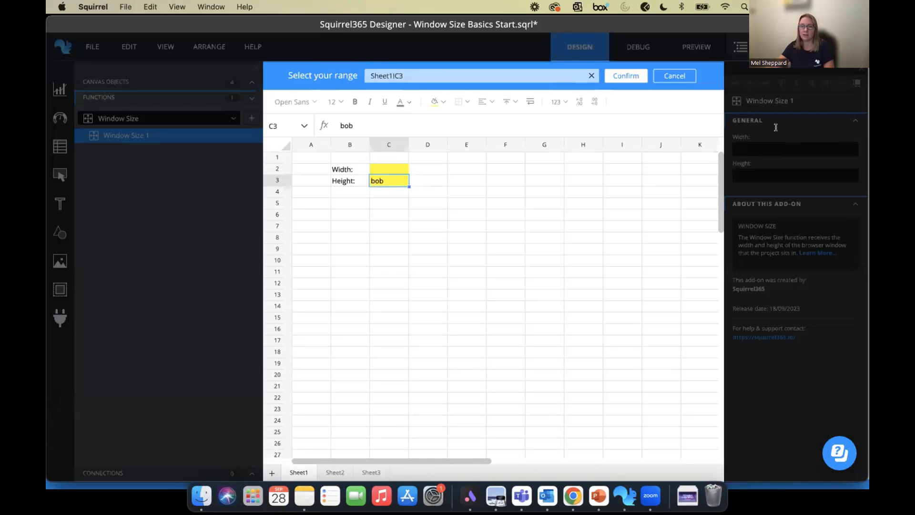
click(615, 76)
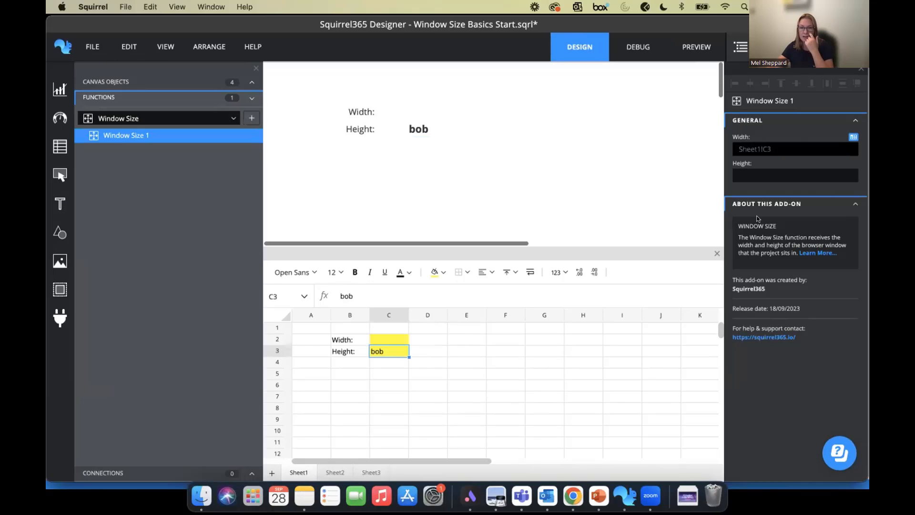
click(854, 164)
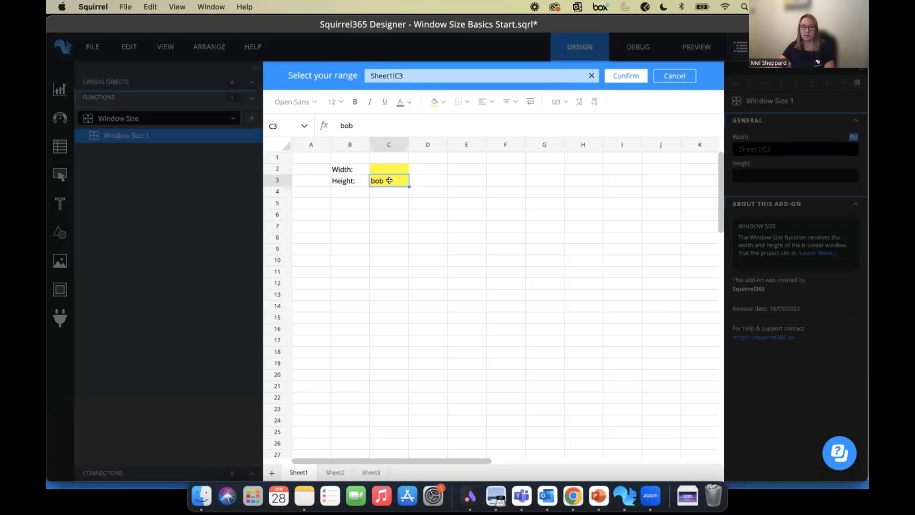
click(620, 75)
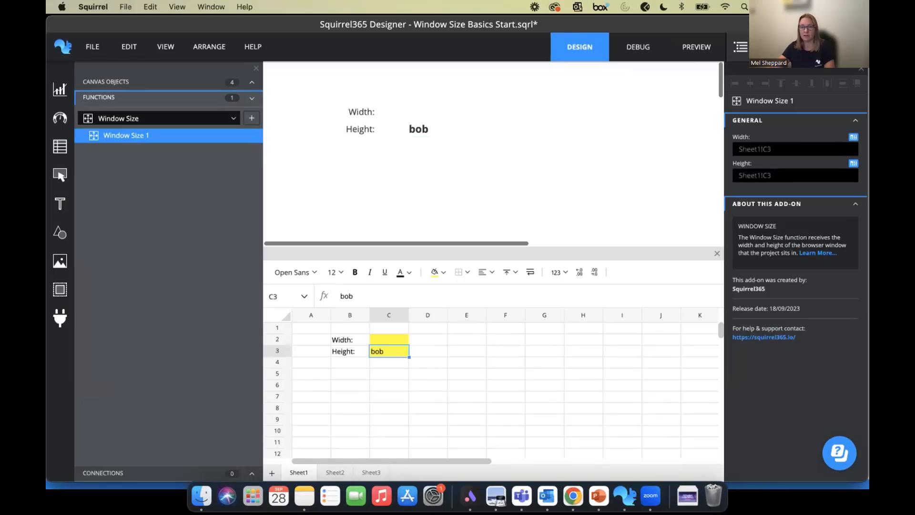
click(854, 137)
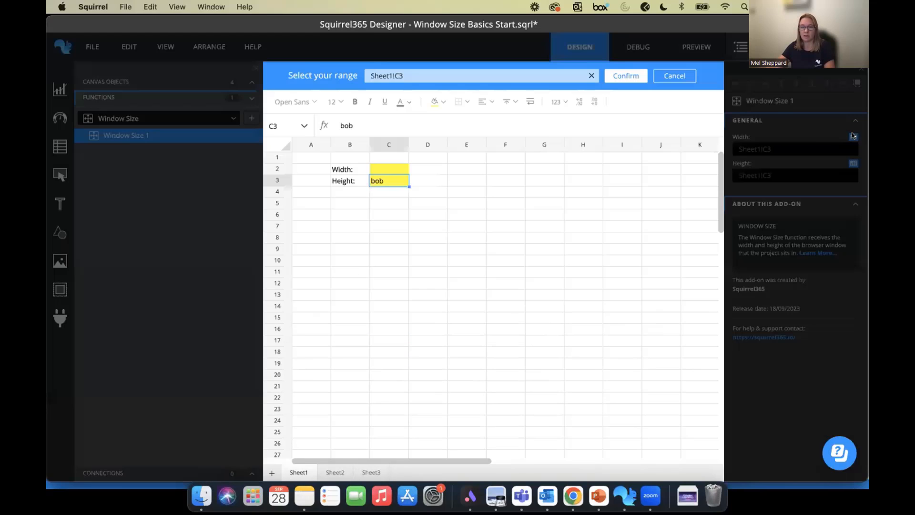
click(395, 169)
click(625, 74)
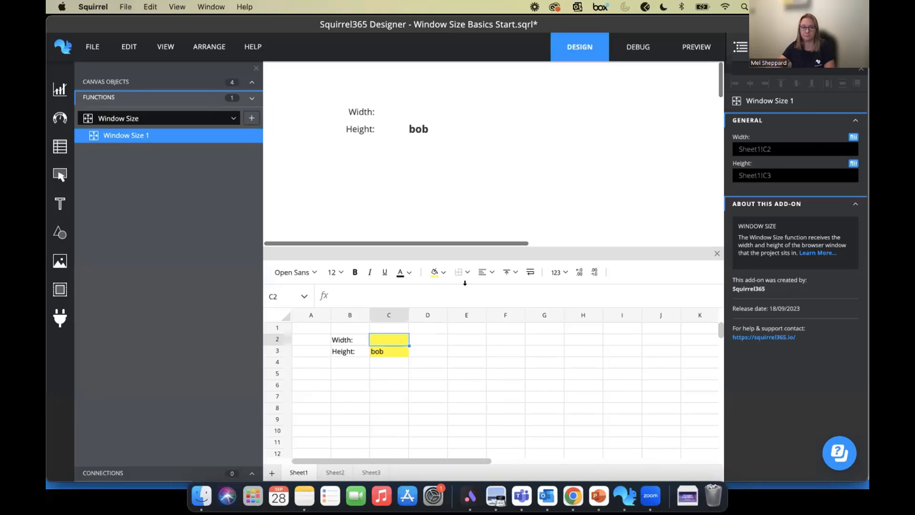
Clear the sample text from cell C3.
click(381, 361)
click(380, 351)
key(Delete)
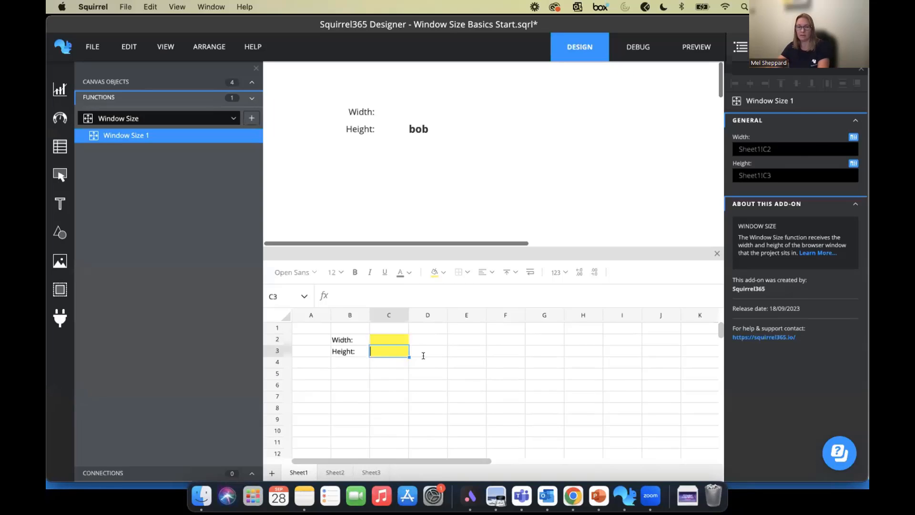
click(472, 372)
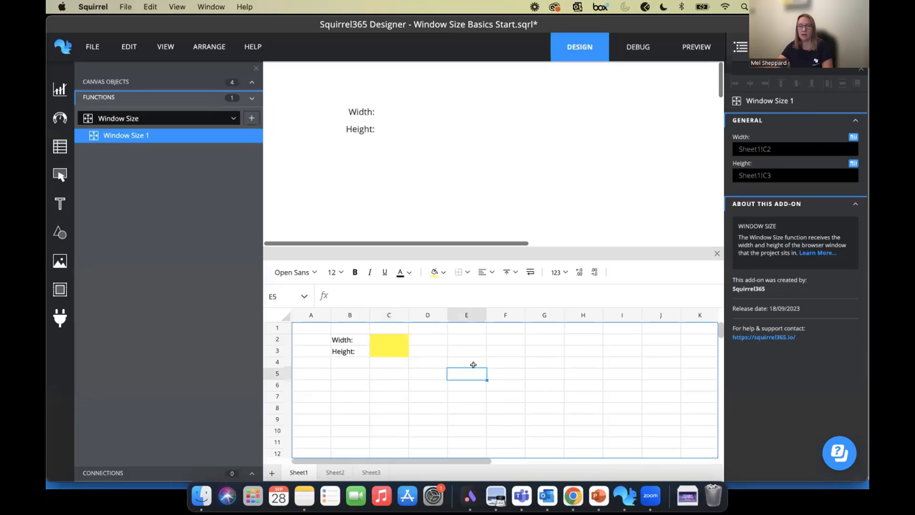
Preview the project and publish it to the cloud as a new project named "test window size".
click(643, 47)
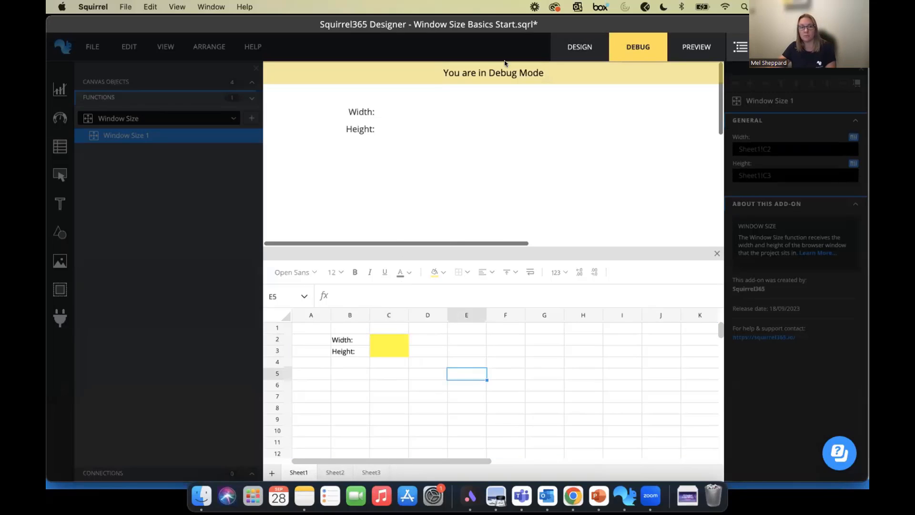
click(690, 44)
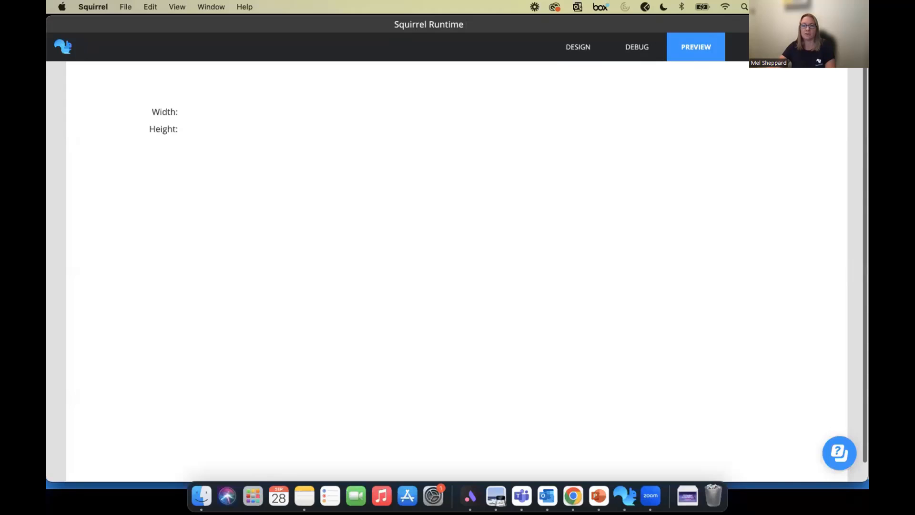
click(807, 67)
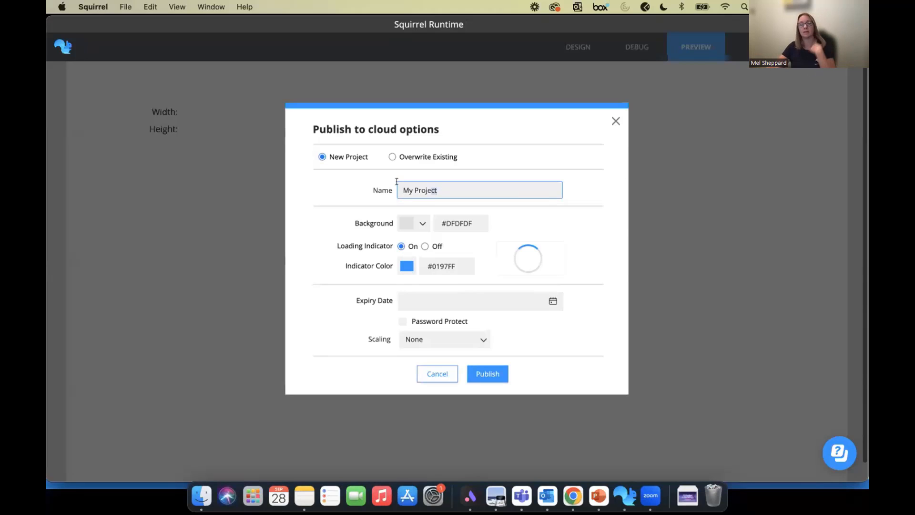
triple_click(435, 188)
text(test w)
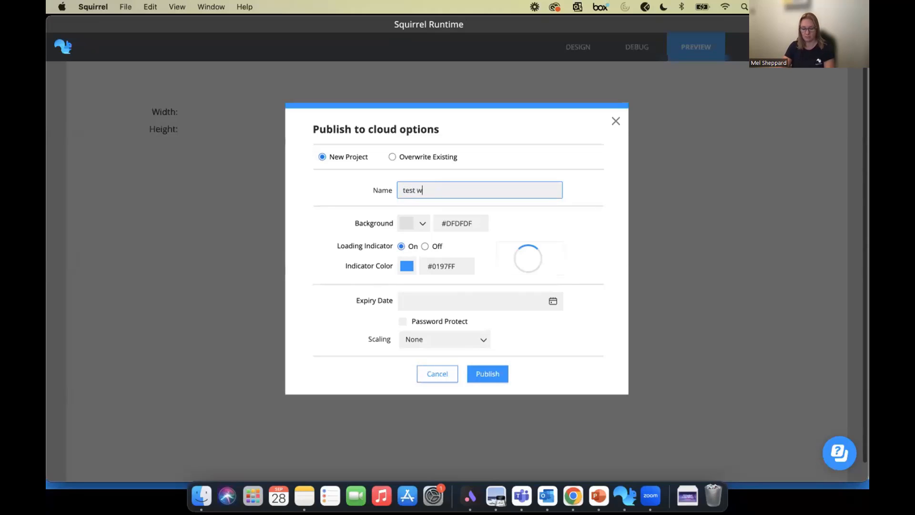
text(indow size)
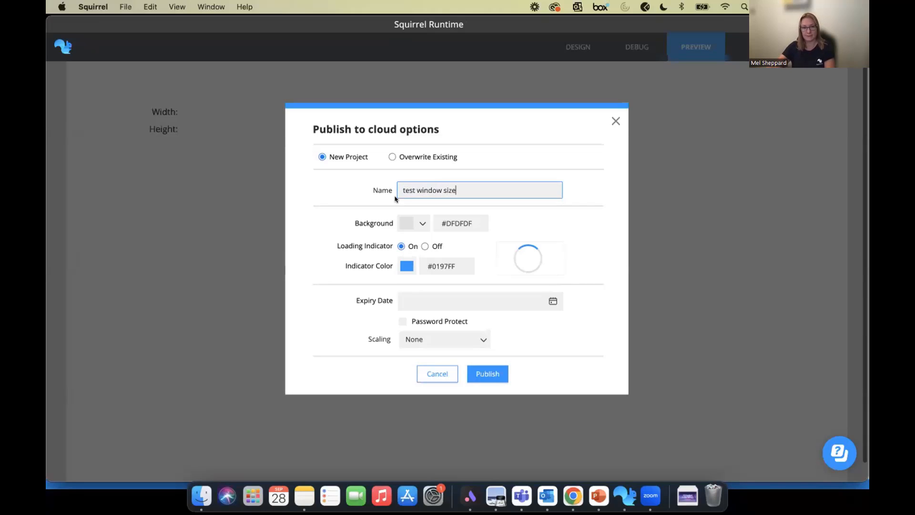
click(487, 375)
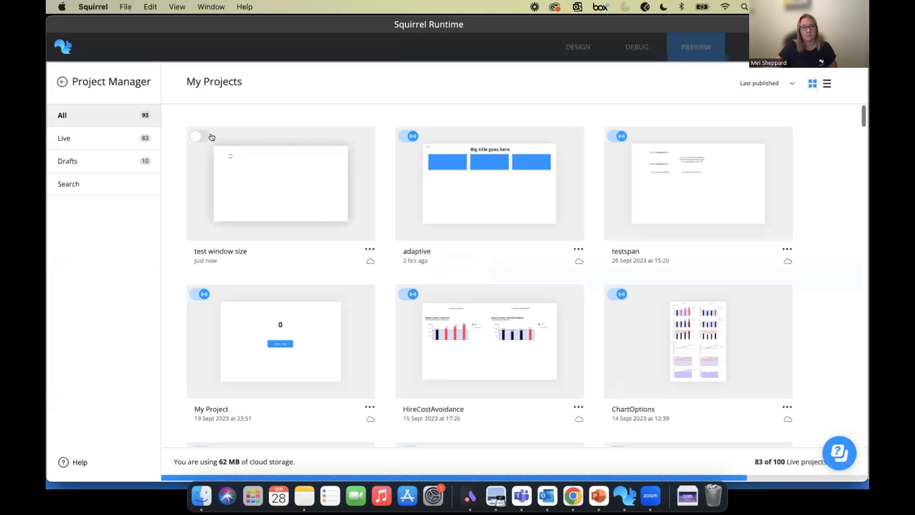
Make the "test window size" project live and test it in the browser by shrinking the window slightly.
click(194, 136)
click(369, 249)
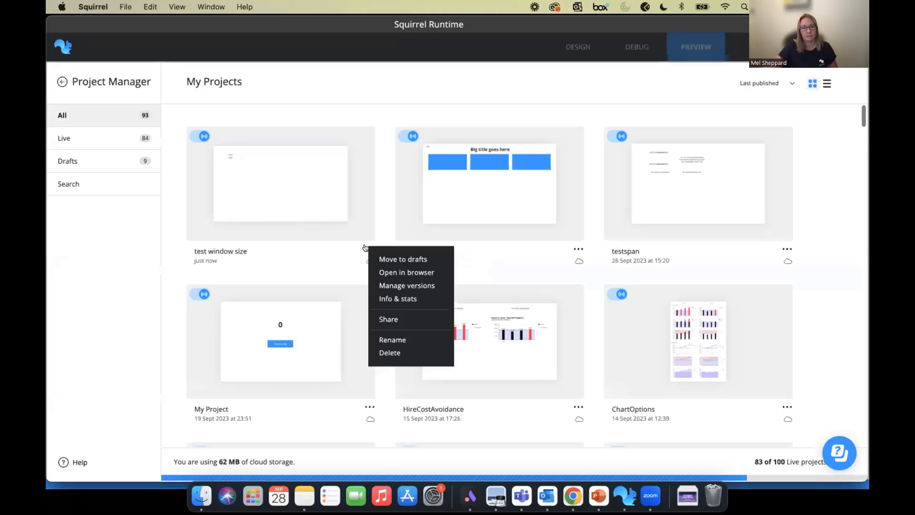
click(412, 273)
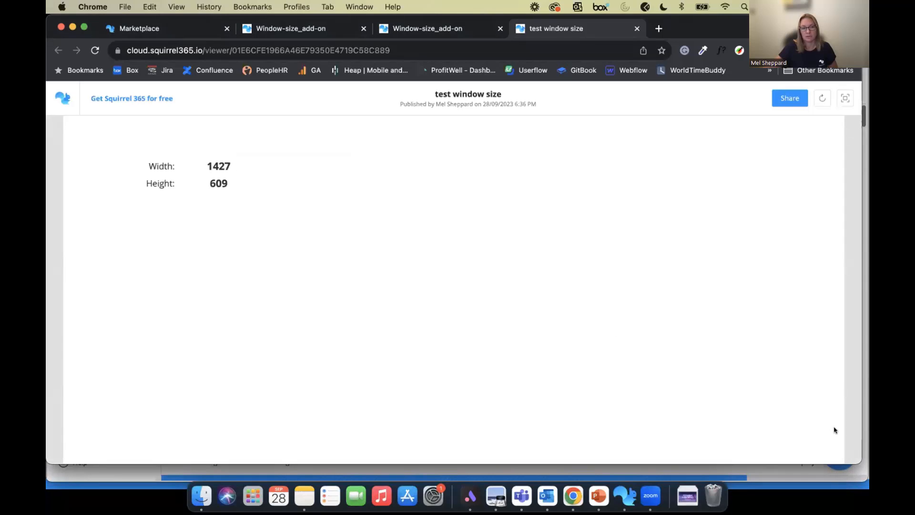
drag(856, 458, 839, 445)
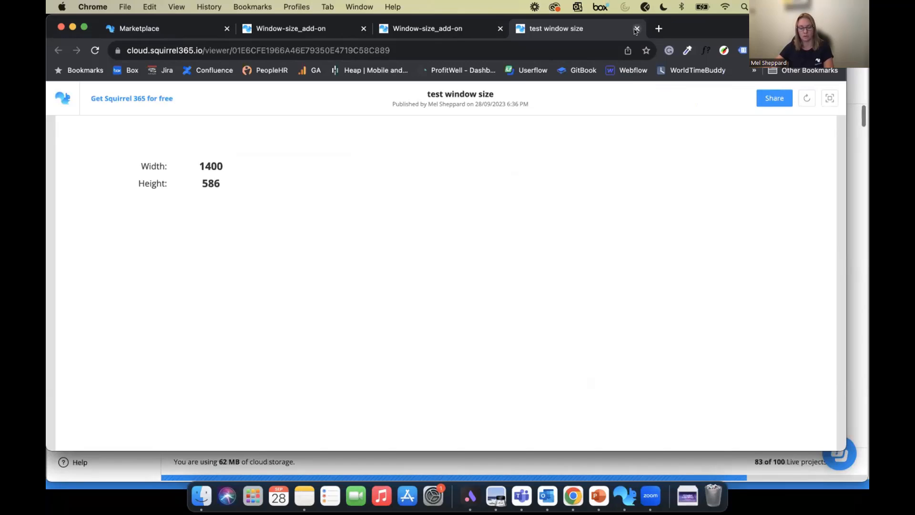
Switch to the PowerPoint slideshow and advance to the "Responsive Vs Adaptive" slide.
key(super+Tab)
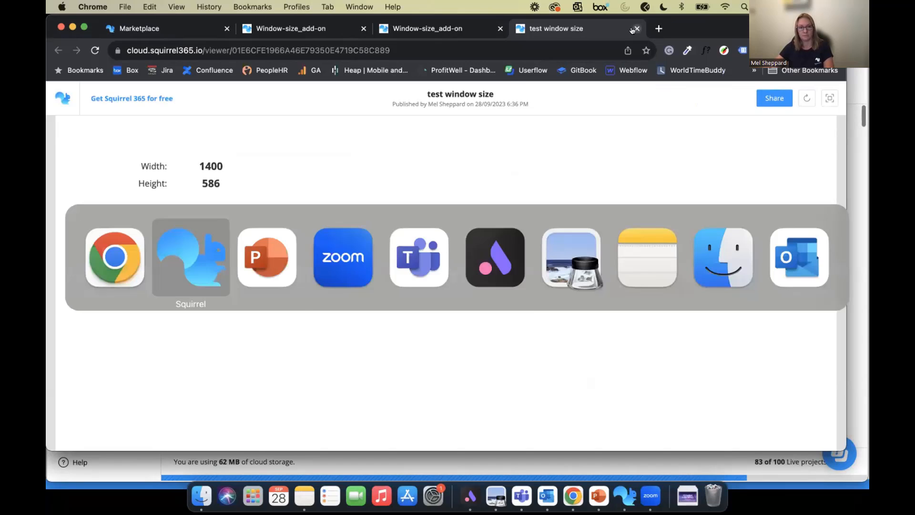
key(super+Tab)
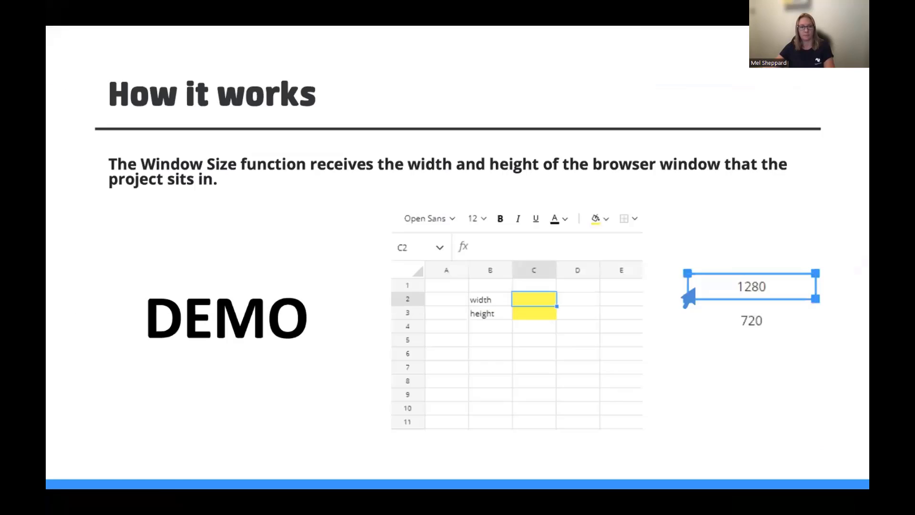
key(Right)
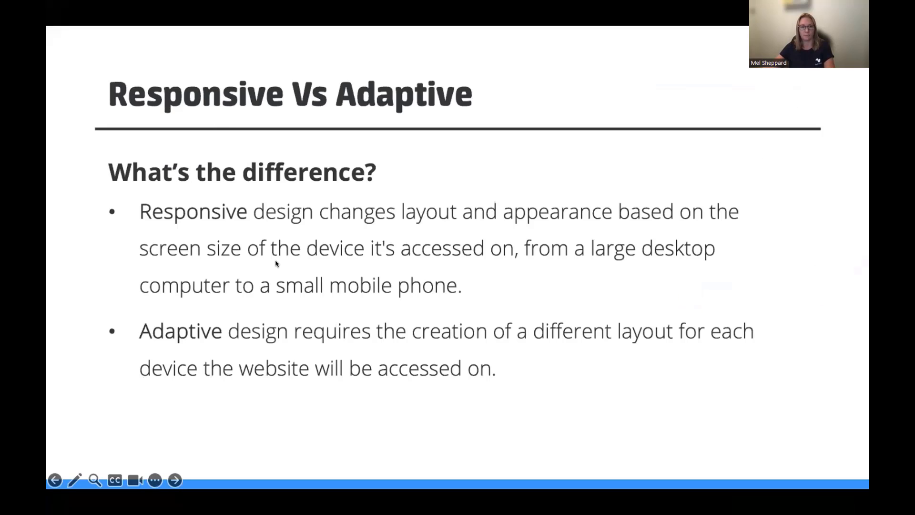
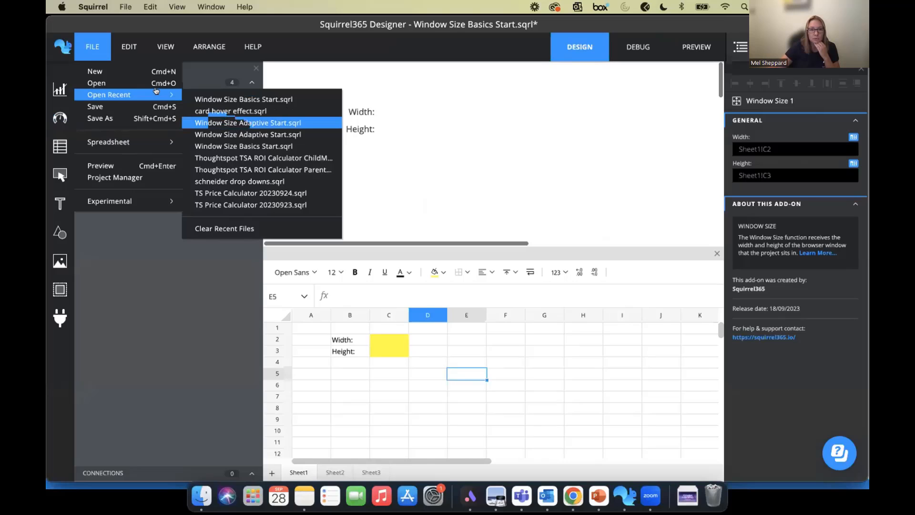
Open the project Window Size Adaptive Start.sqrl without saving the changes to the current project.
click(90, 84)
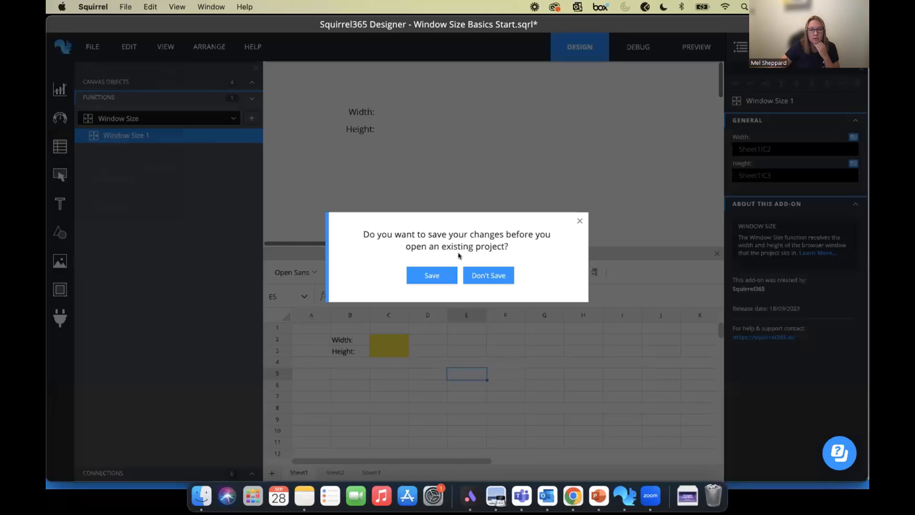
click(488, 275)
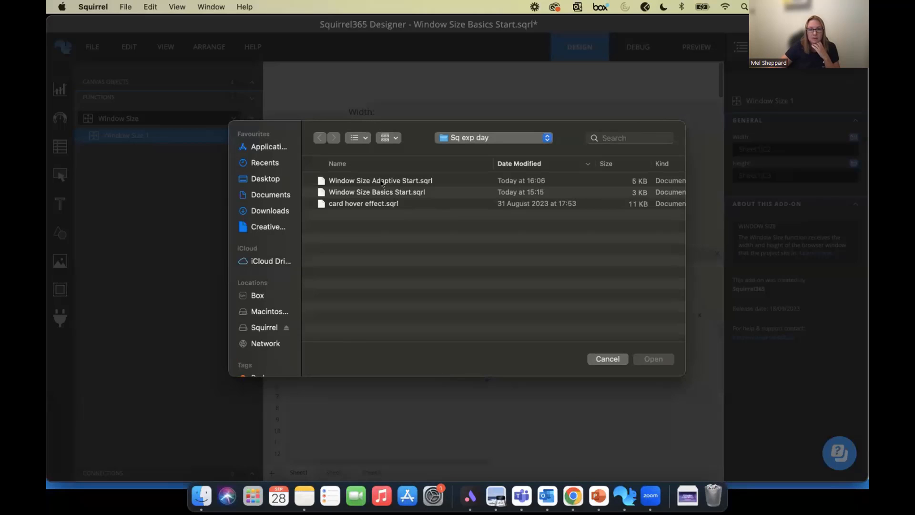
click(373, 181)
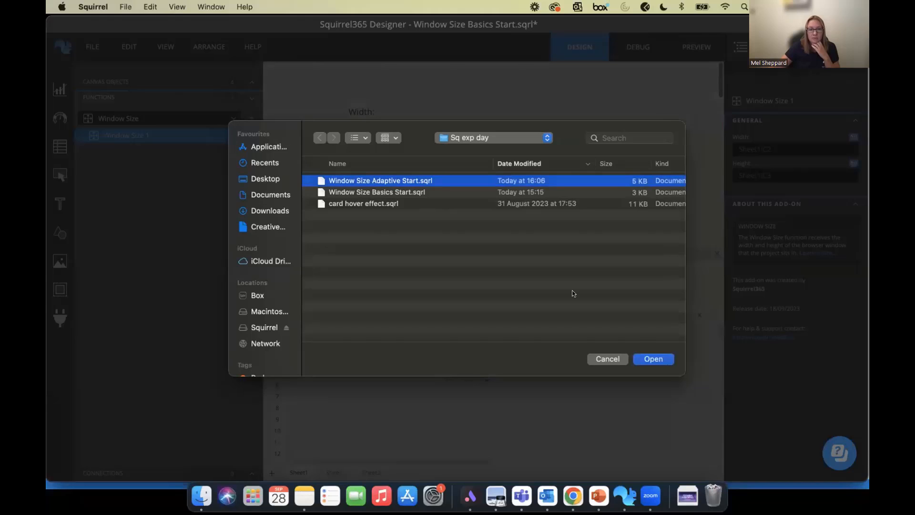
click(650, 359)
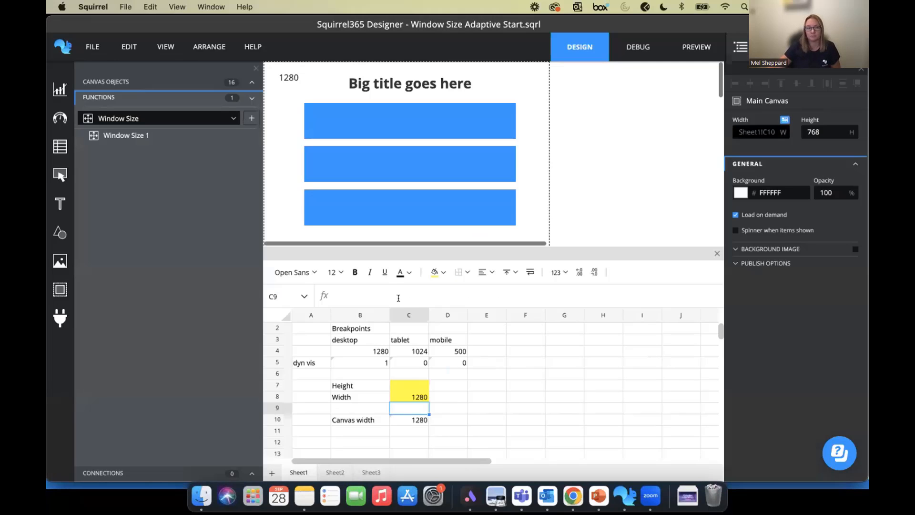
Enlarge the canvas area, then hide the mobile container and show the Tablet container to view its layout.
drag(569, 244, 570, 321)
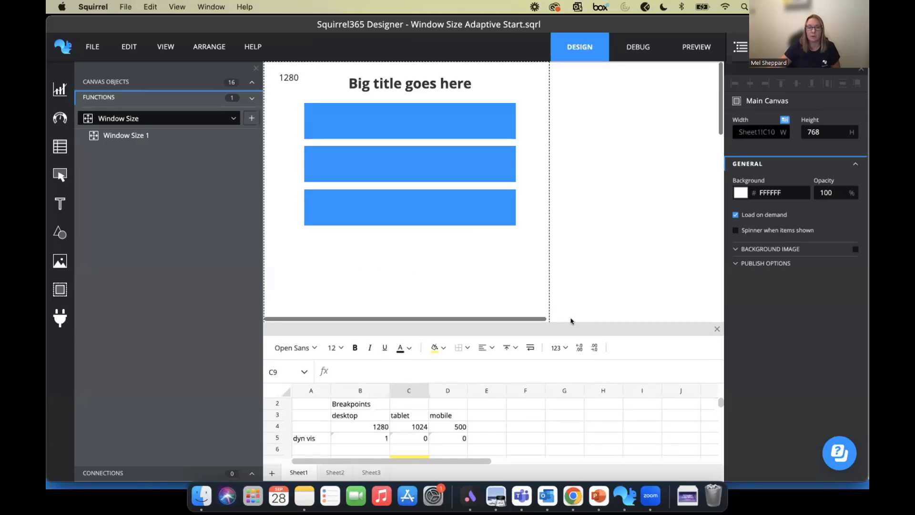
click(99, 81)
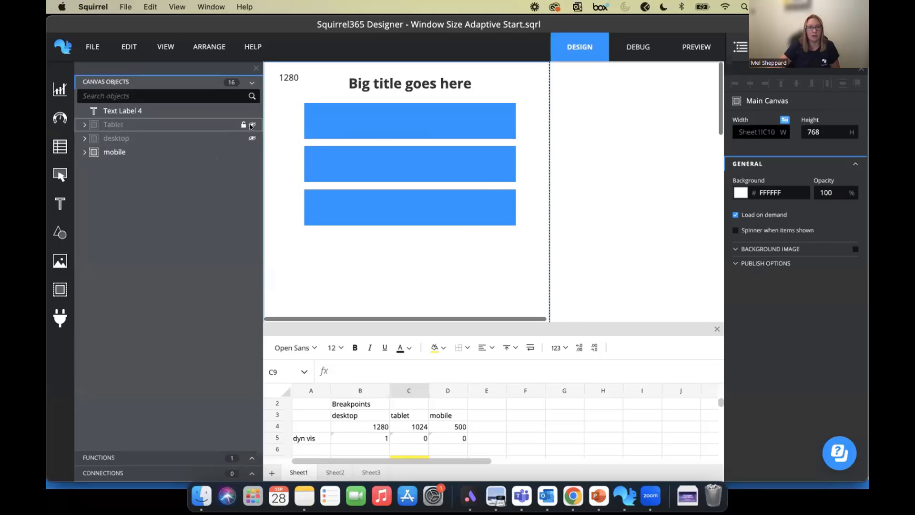
click(252, 152)
click(252, 124)
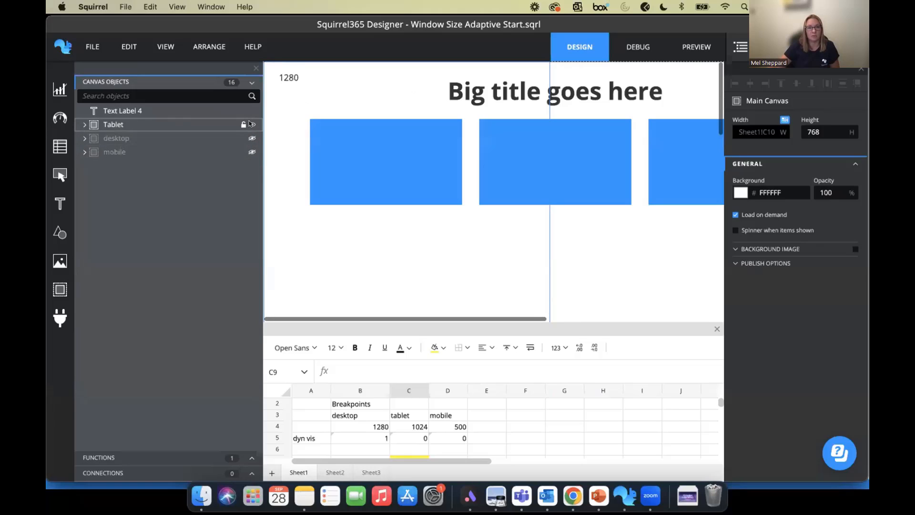
scroll(582, 270, right, 5)
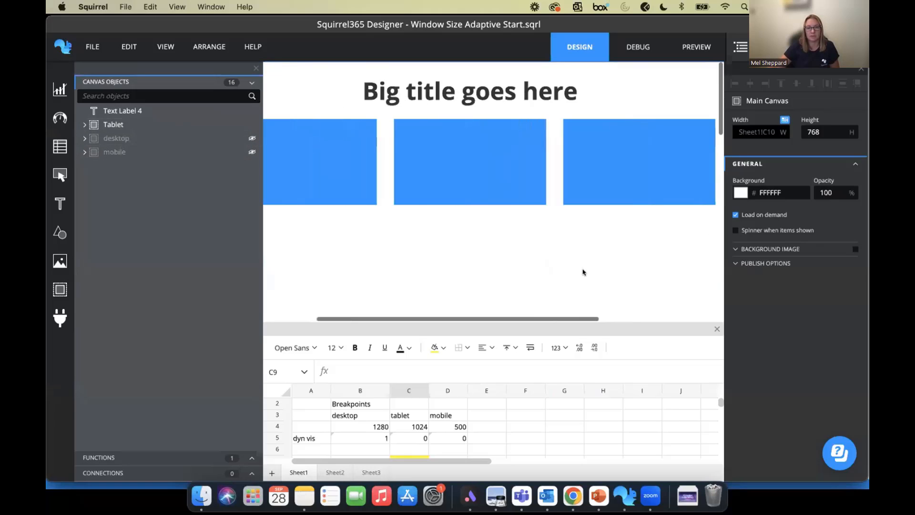
Hide the Tablet container and show the desktop container to examine its full layout across the canvas.
click(252, 125)
click(252, 138)
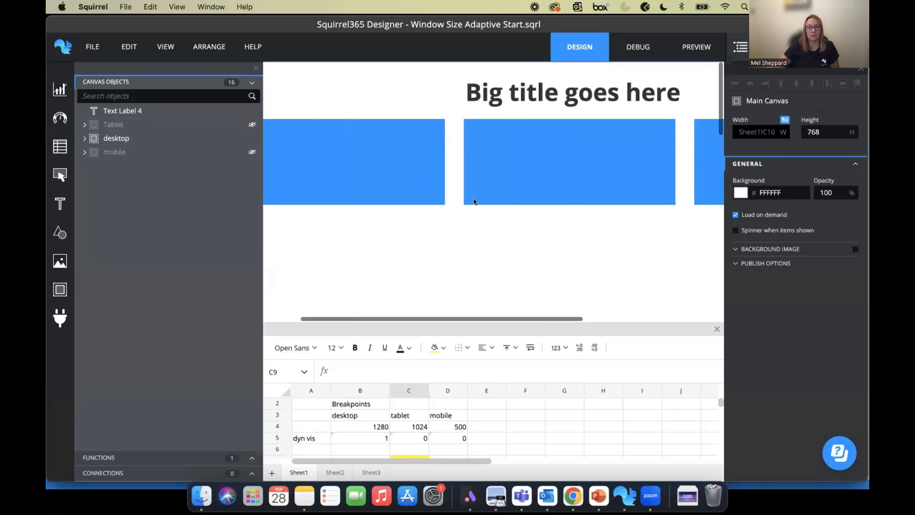
scroll(476, 199, right, 4)
scroll(474, 201, right, 3)
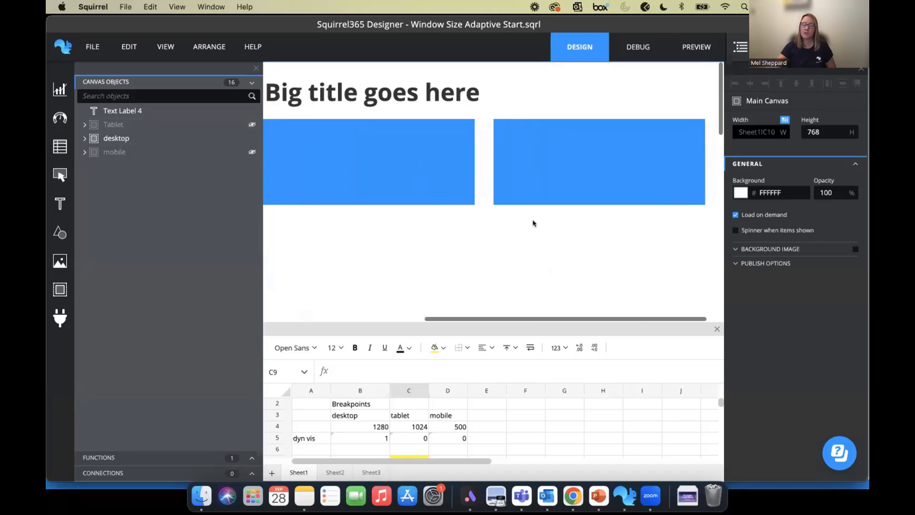
scroll(487, 221, left, 4)
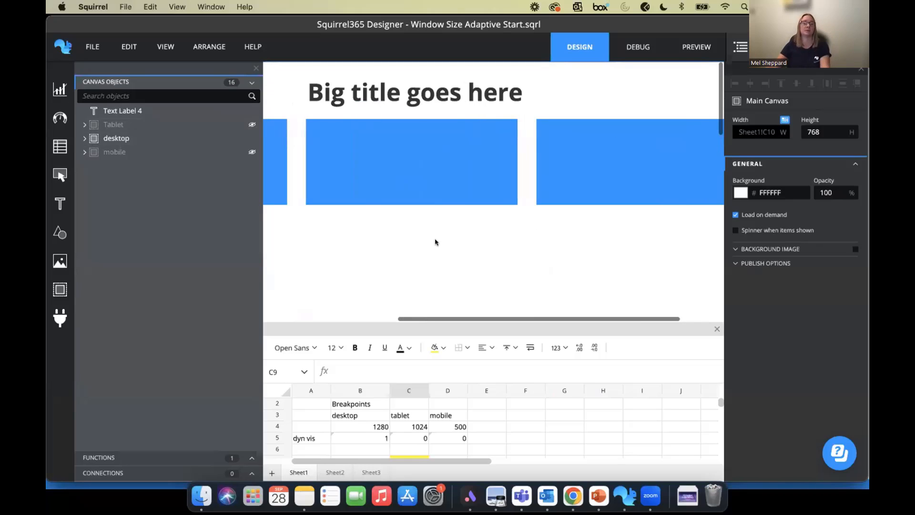
scroll(435, 241, left, 3)
scroll(435, 242, left, 4)
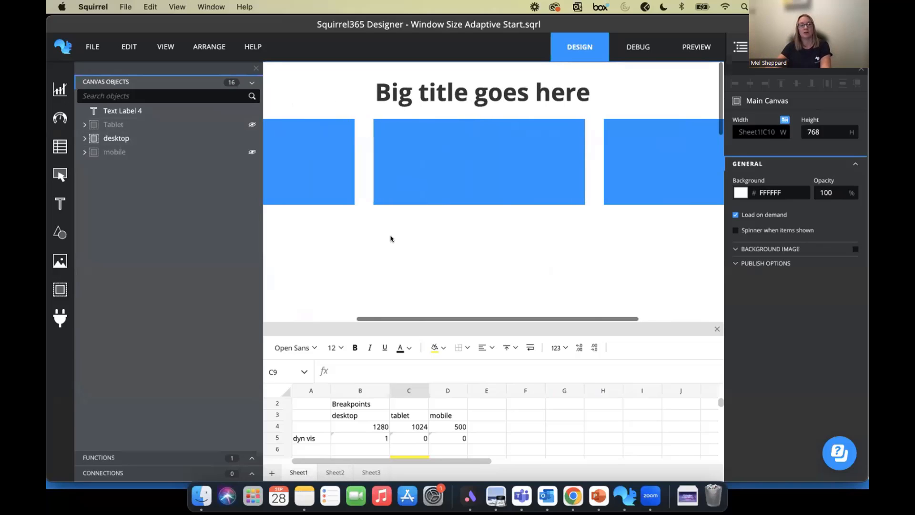
Hide the desktop container and show the mobile container on the canvas again.
click(252, 138)
click(252, 151)
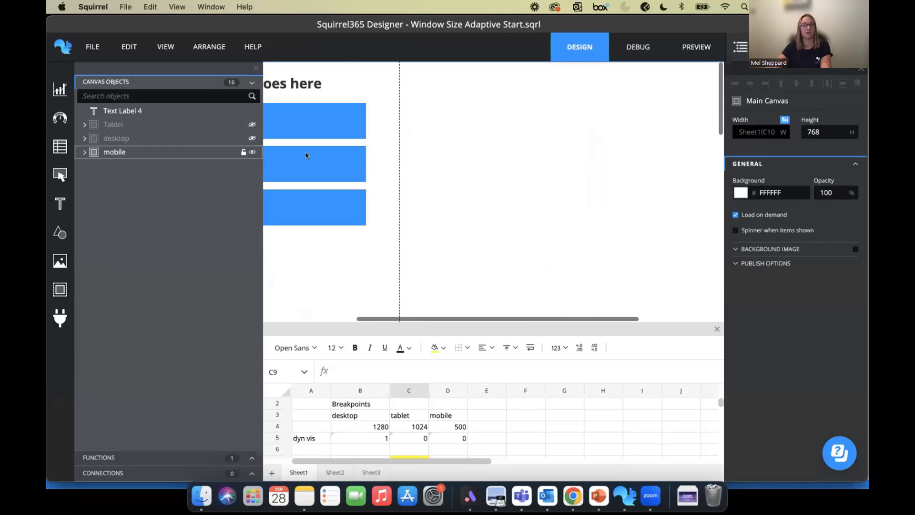
scroll(405, 151, left, 5)
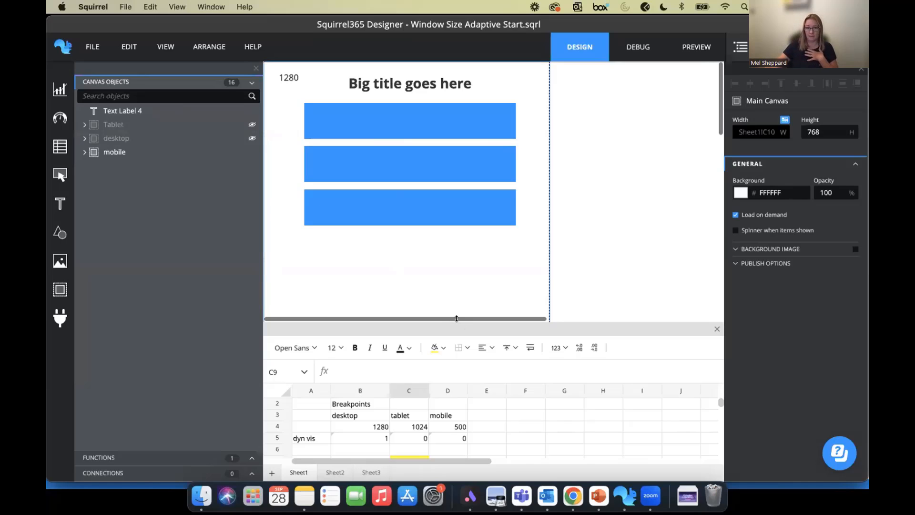
Enlarge the spreadsheet area and examine the window height and width cells and the desktop, tablet and mobile breakpoints.
drag(456, 318, 456, 238)
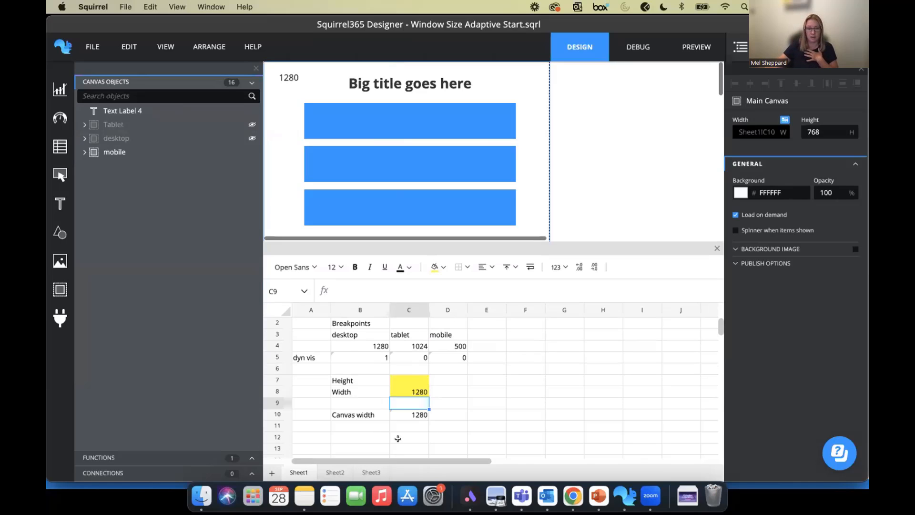
click(408, 379)
click(408, 390)
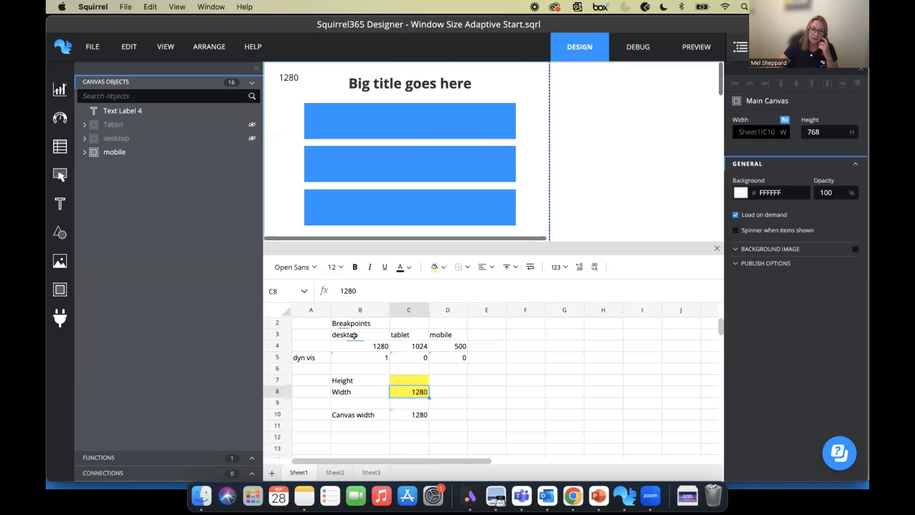
click(390, 343)
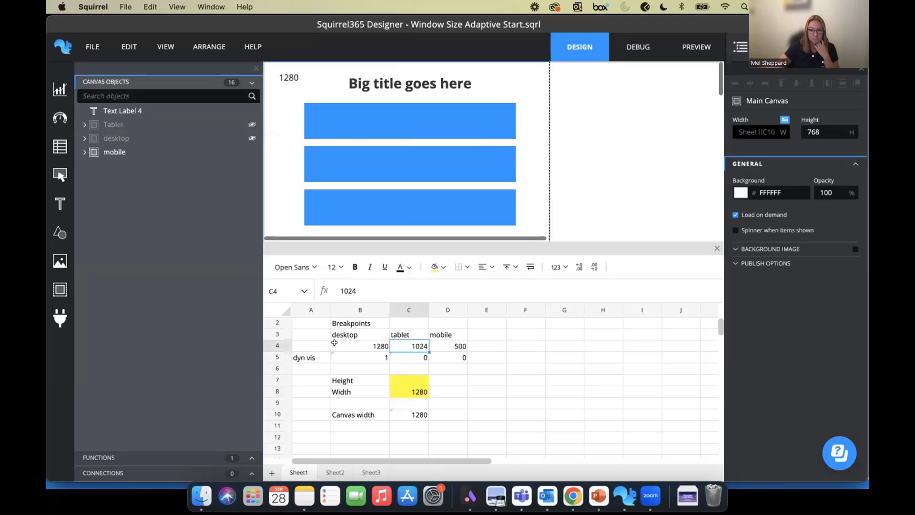
click(455, 343)
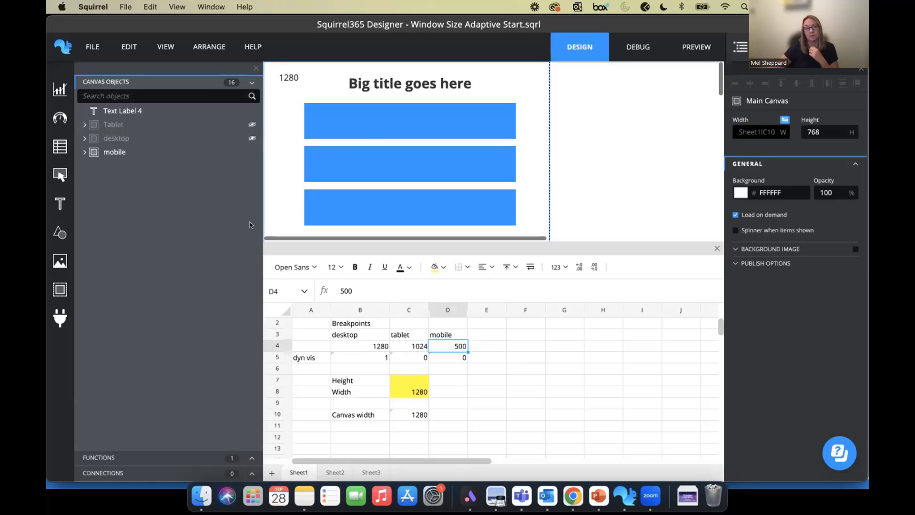
click(417, 344)
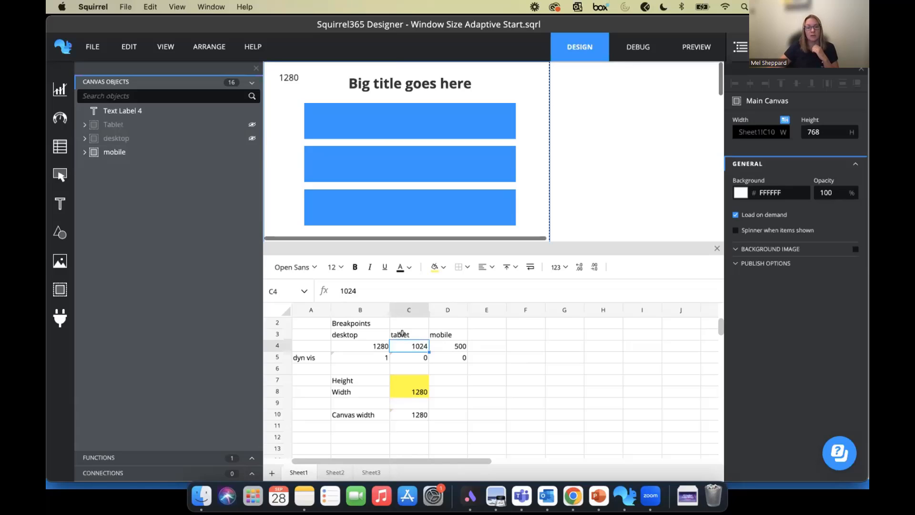
click(379, 342)
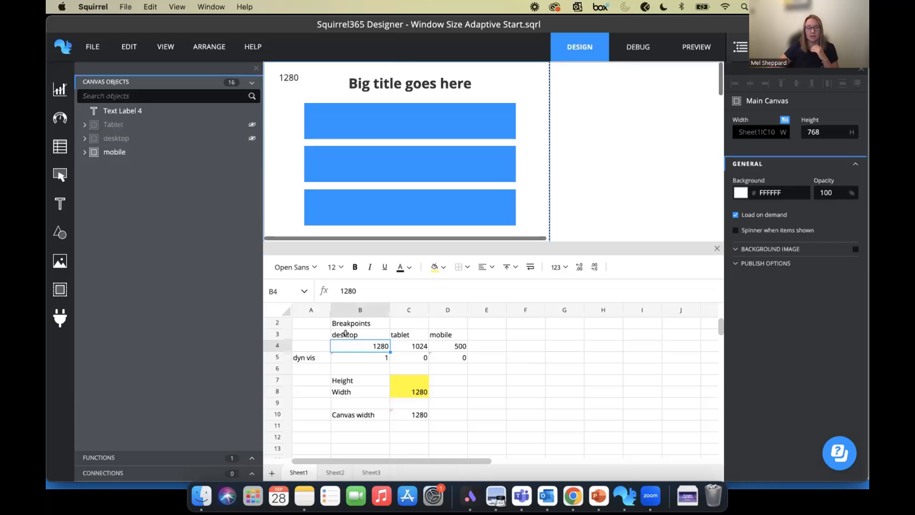
Select the mobile container and examine its width binding and the mobile dynamic visibility formula in cell D5.
click(129, 151)
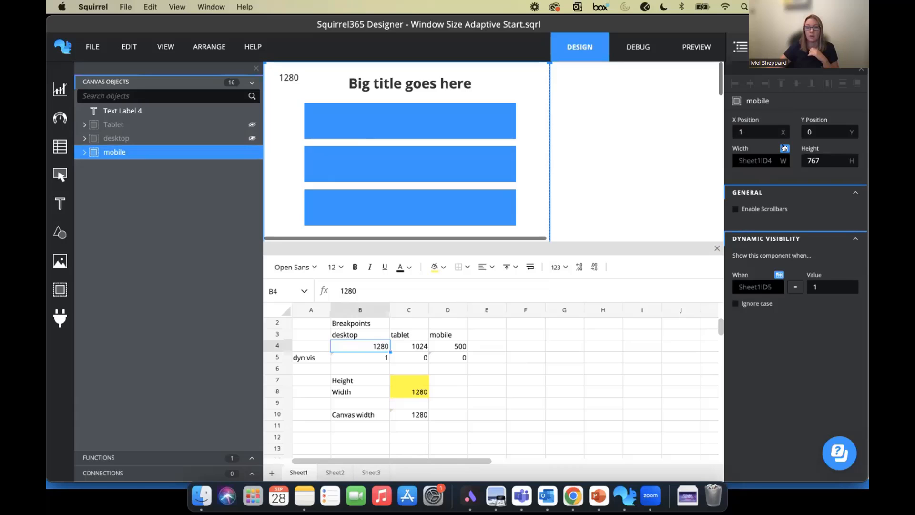
click(758, 175)
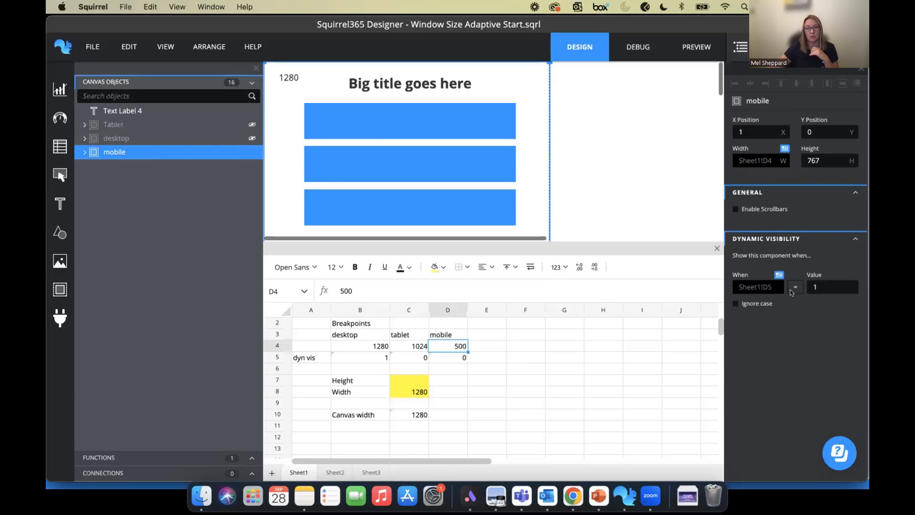
click(453, 356)
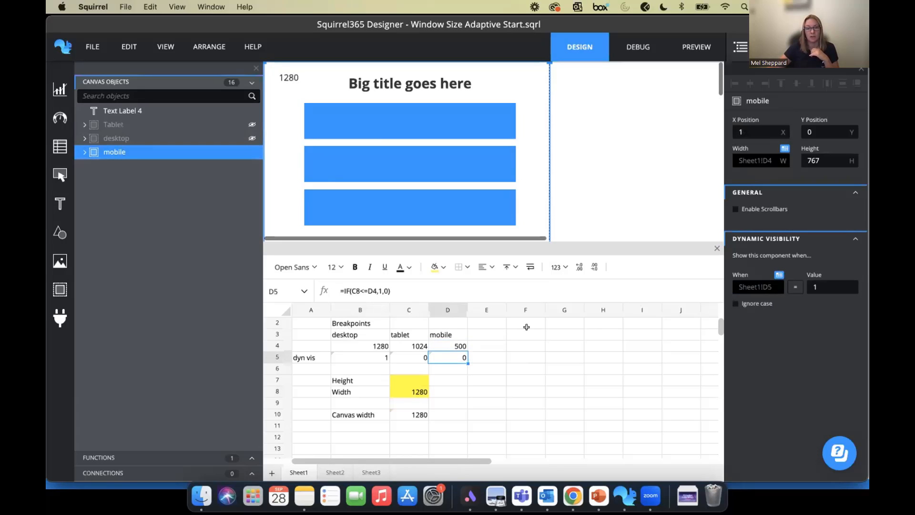
Examine the highlighted width cell C8 and the cell bindings of the Window Size 1 function.
click(401, 390)
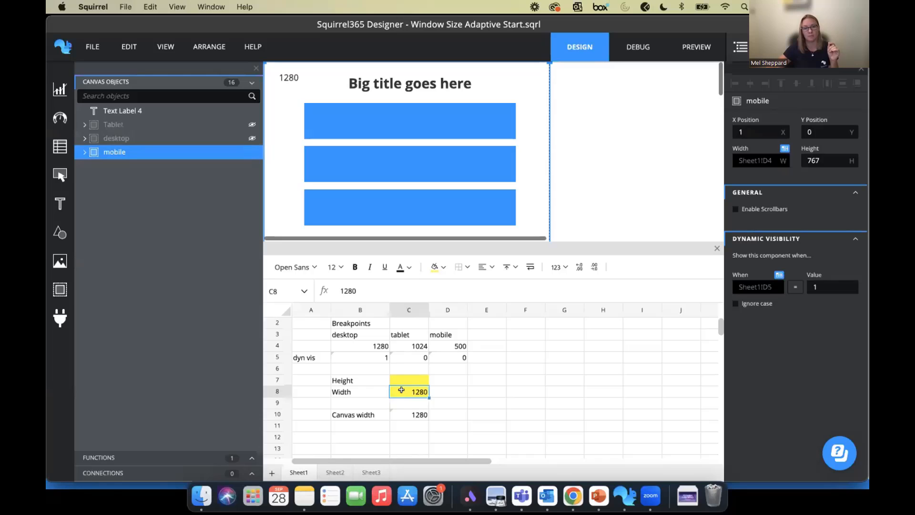
click(145, 457)
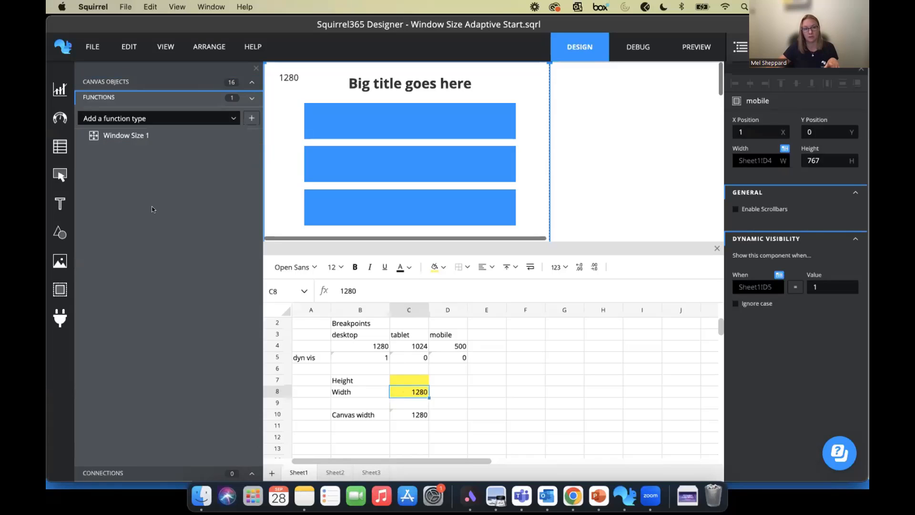
click(122, 135)
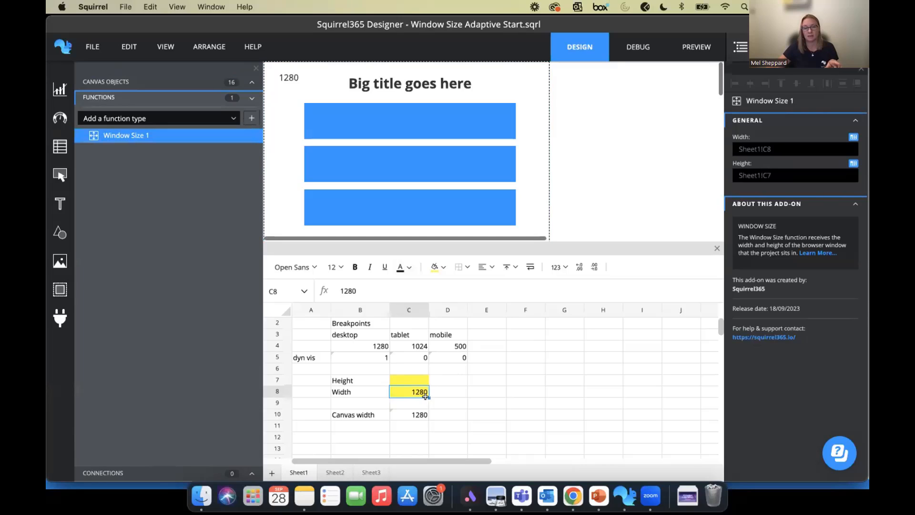
Examine the mobile, tablet and desktop dyn vis formulas, and review the mobile container's dynamic visibility condition.
click(449, 353)
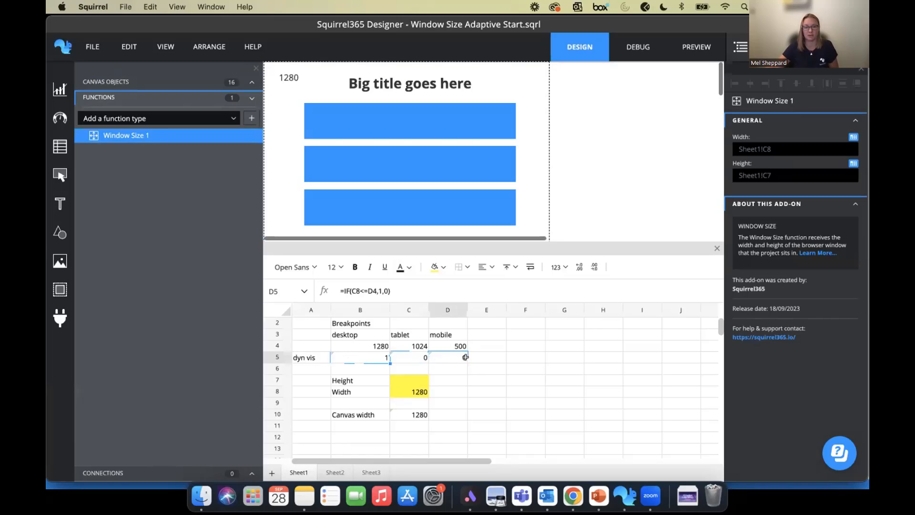
key(Left)
key(Left)
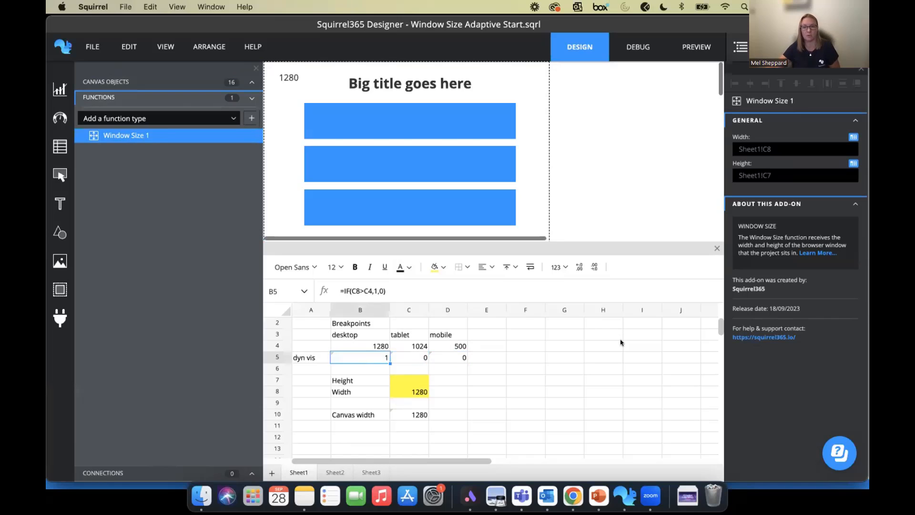
click(113, 88)
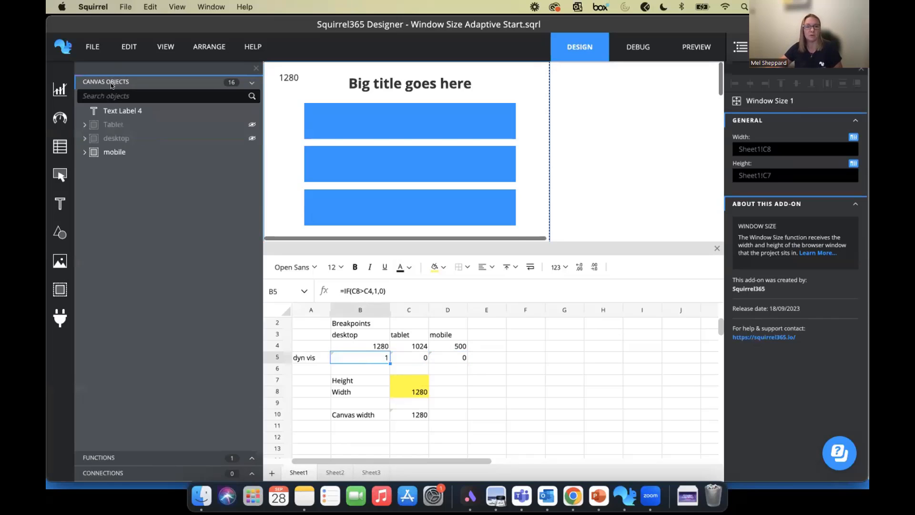
click(113, 153)
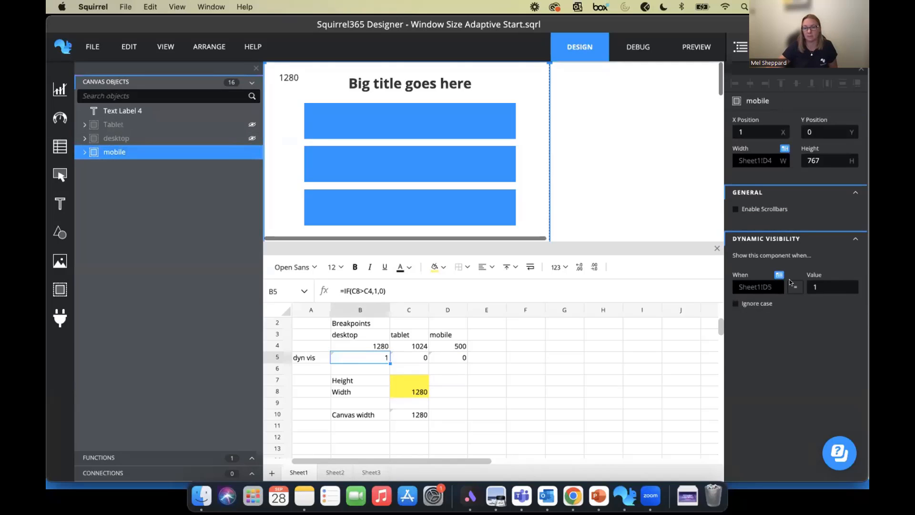
Preview the project and publish it to the cloud as adaptive, overwriting the existing Adaptive project.
click(698, 49)
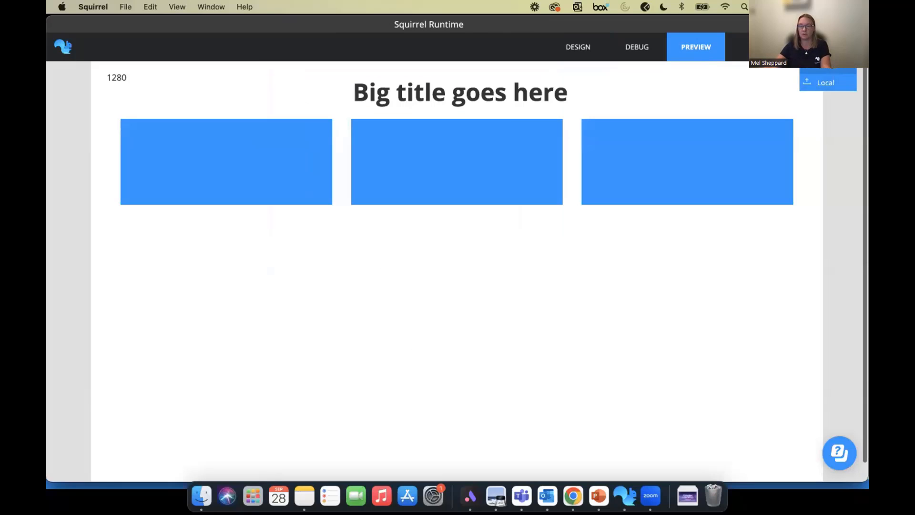
click(828, 66)
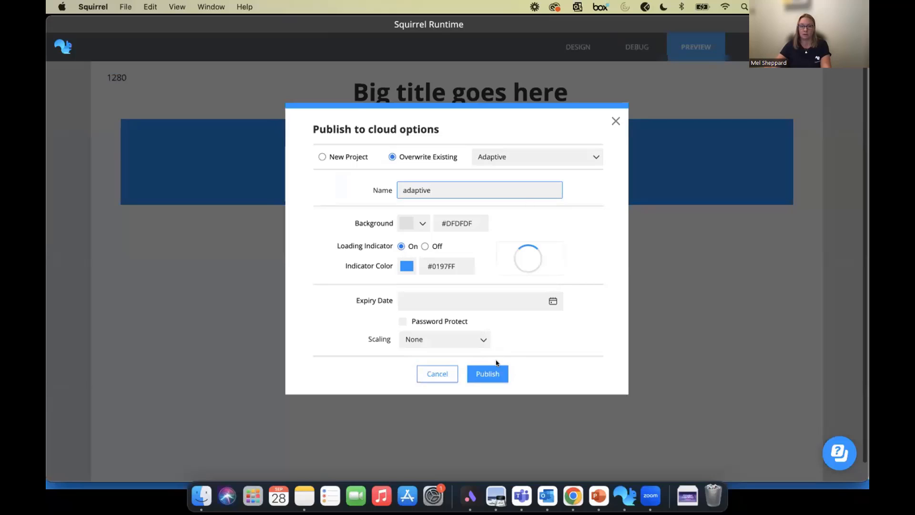
click(496, 374)
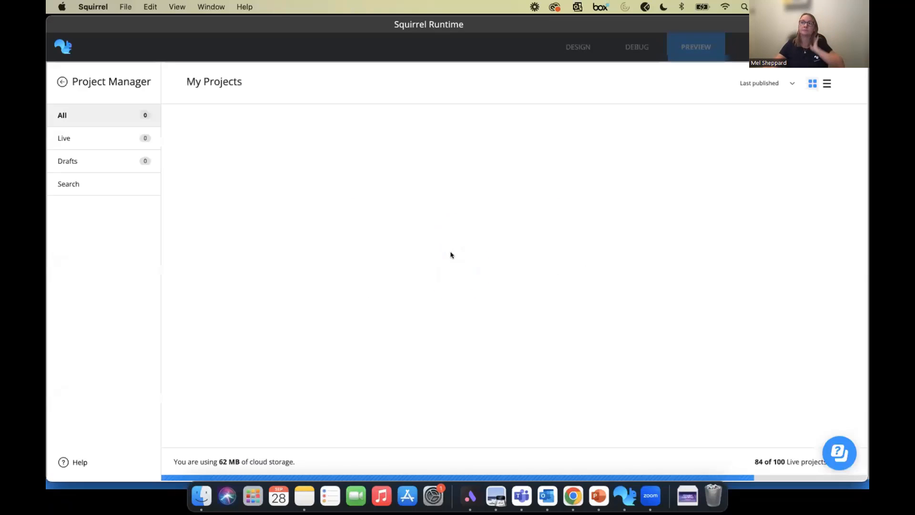
Open the published adaptive project in the browser and test its layouts at window widths of about 1070, 500 and 1440 pixels.
click(369, 248)
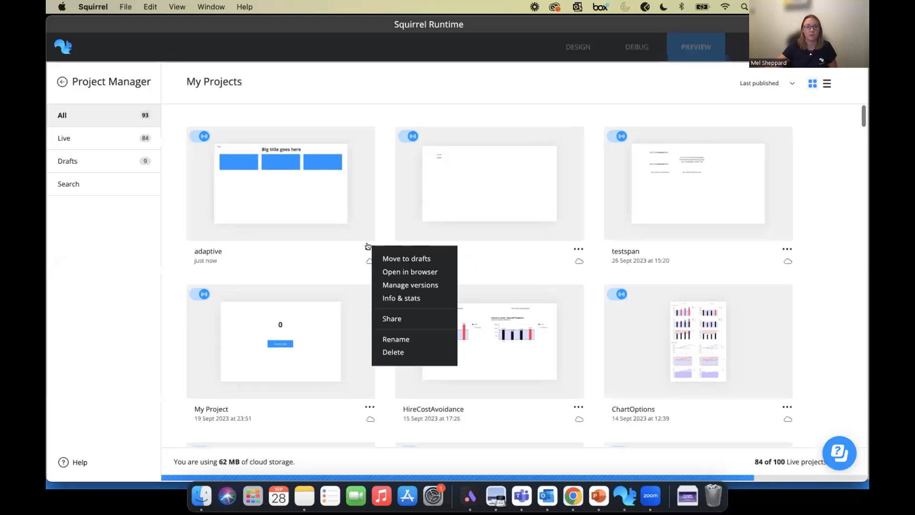
click(427, 272)
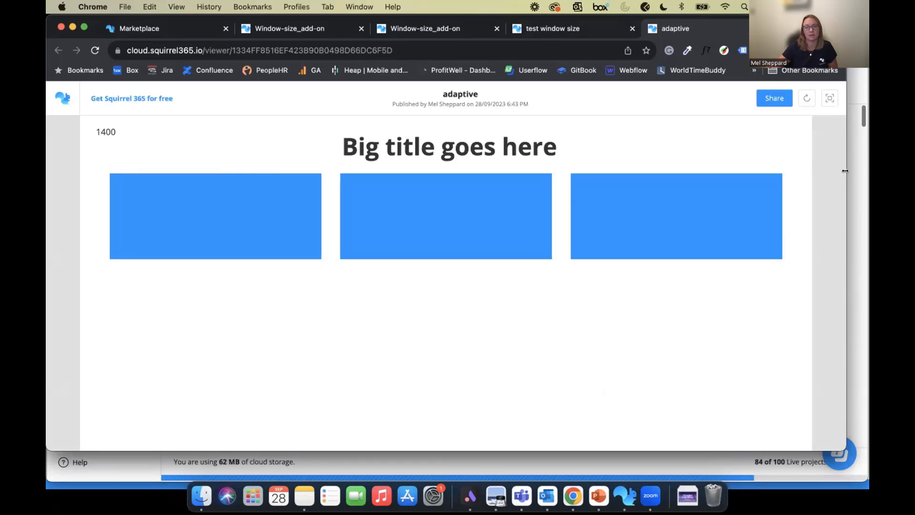
drag(847, 170, 658, 173)
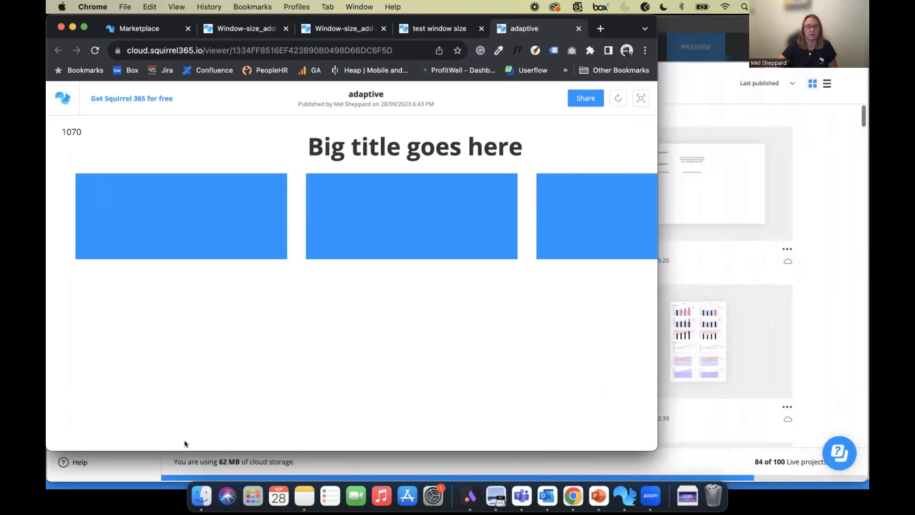
drag(654, 133, 250, 133)
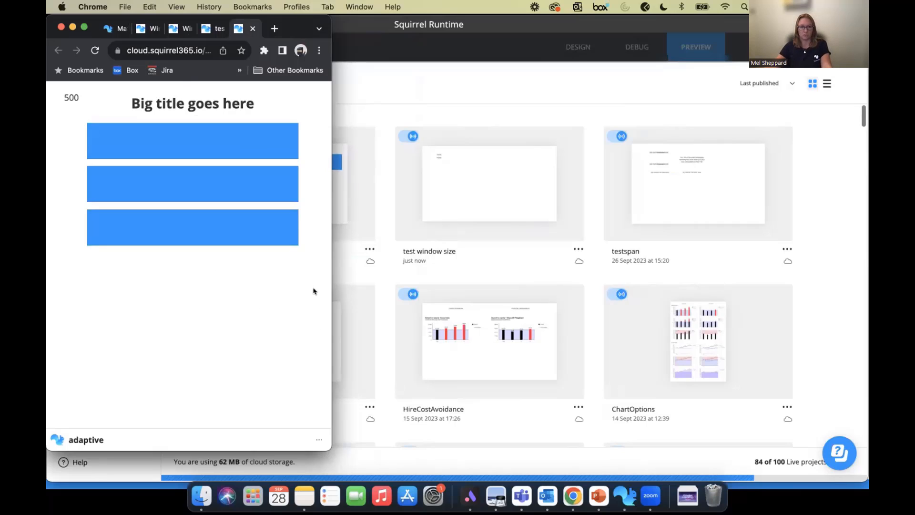
drag(331, 260, 869, 334)
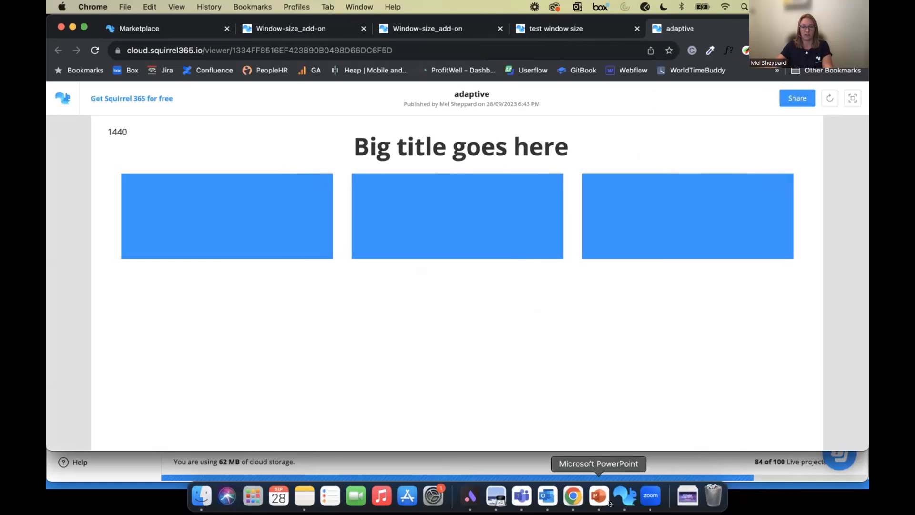
Switch back to Squirrel365 Designer, leave the Project Manager and return the project to design mode.
click(625, 496)
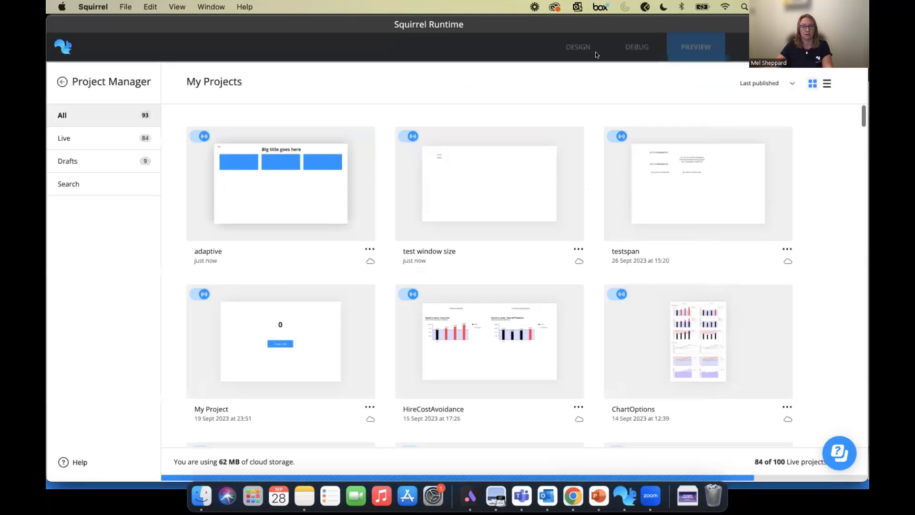
click(61, 81)
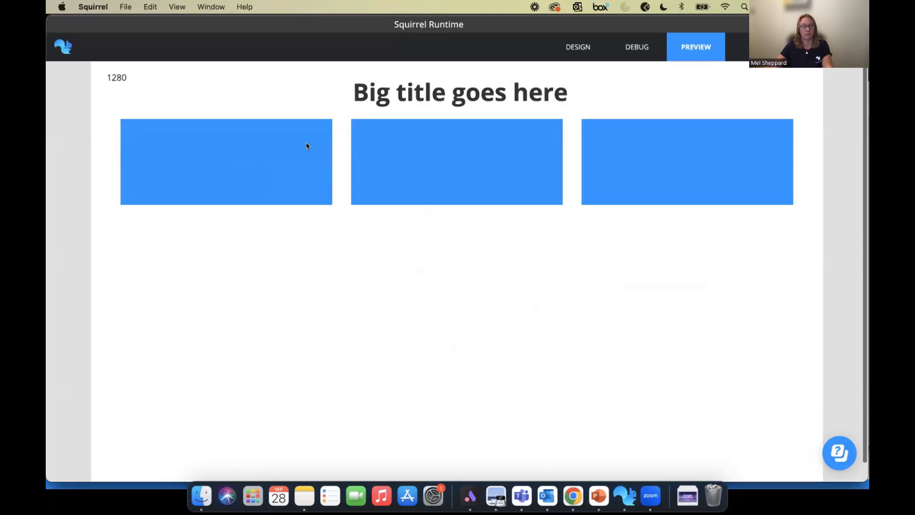
click(579, 47)
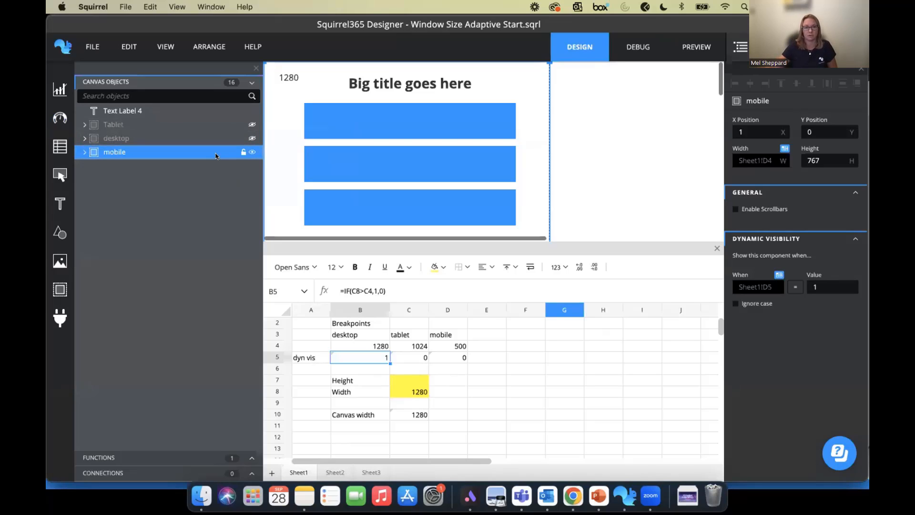
key(super+Tab)
key(super+Tab)
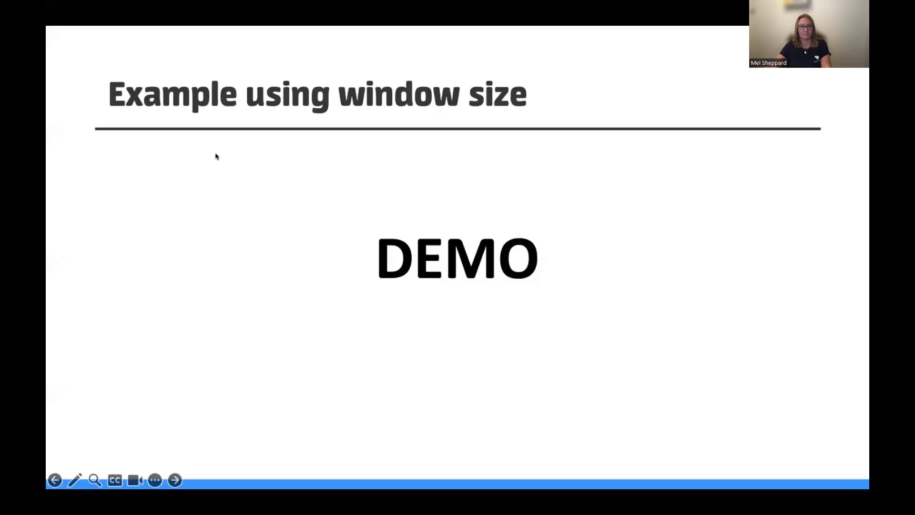
click(250, 172)
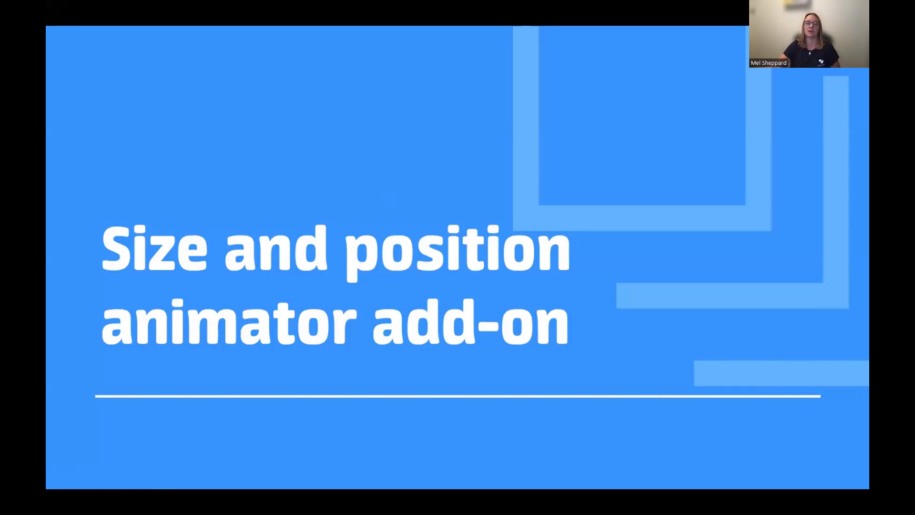
key(Right)
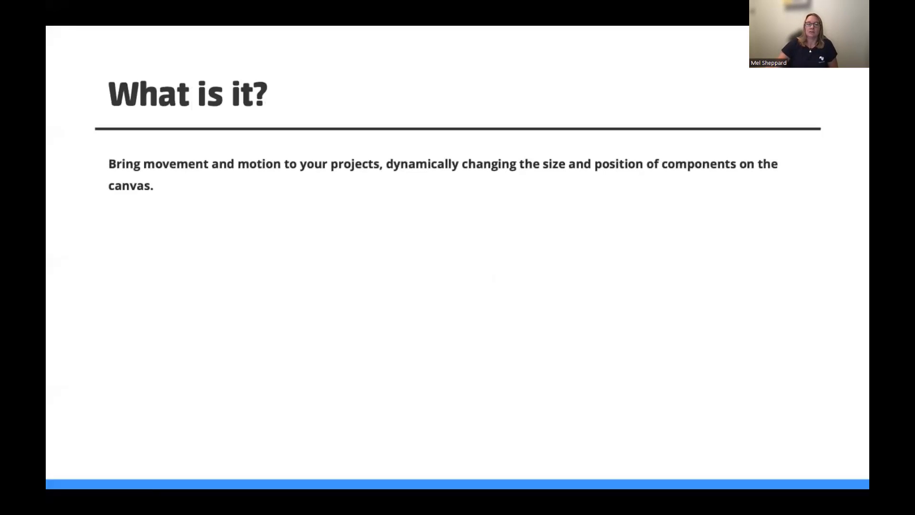
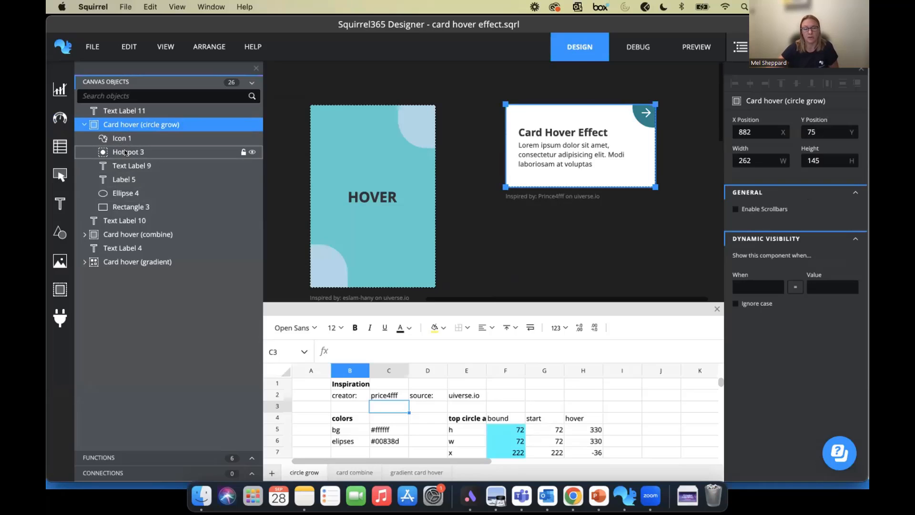
Examine Hotspot 3 in the circle grow card, enlarge the spreadsheet area and inspect the position and size bindings of Ellipse 4.
click(126, 152)
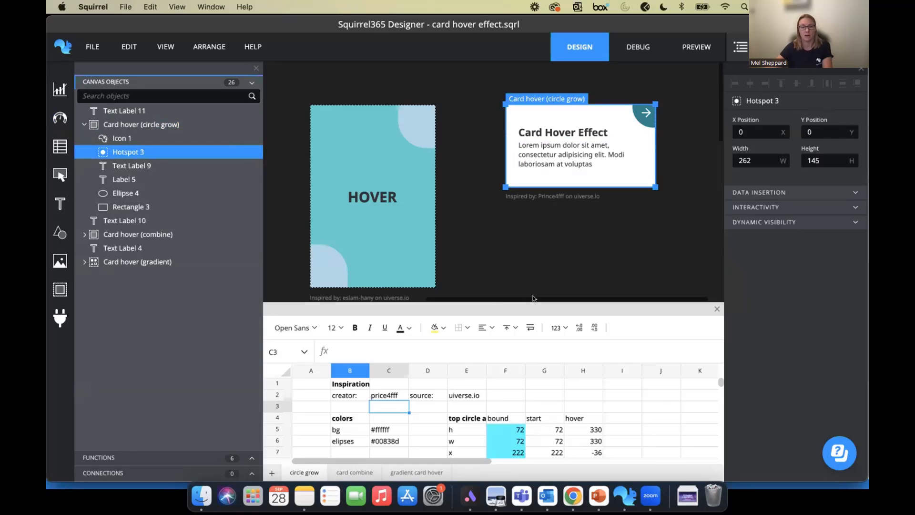
drag(531, 299, 528, 222)
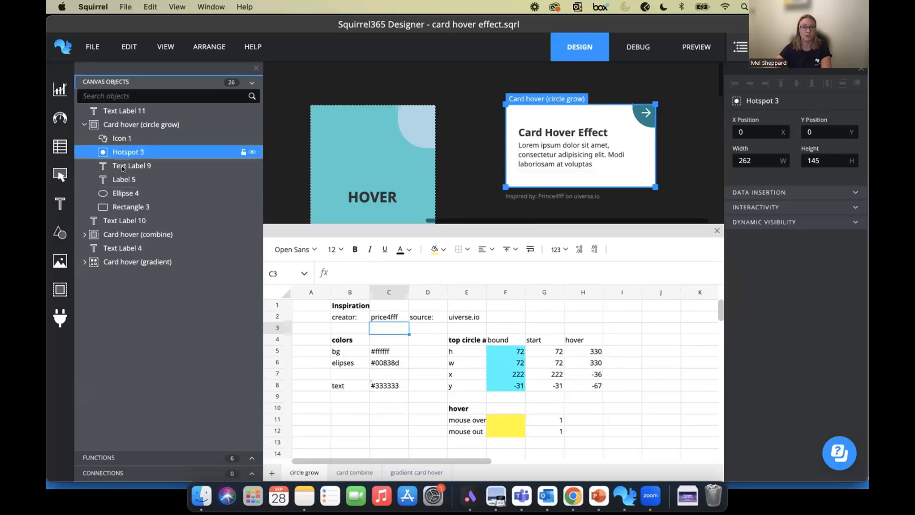
click(122, 194)
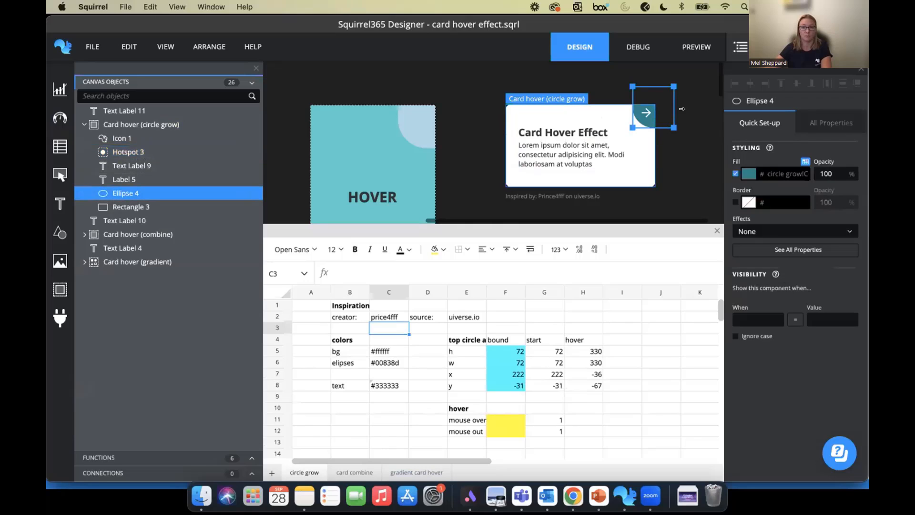
click(825, 114)
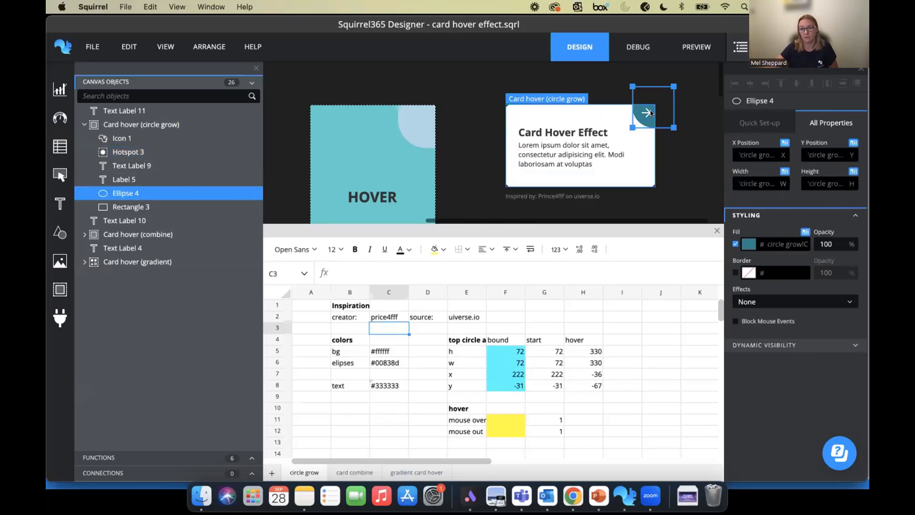
click(750, 154)
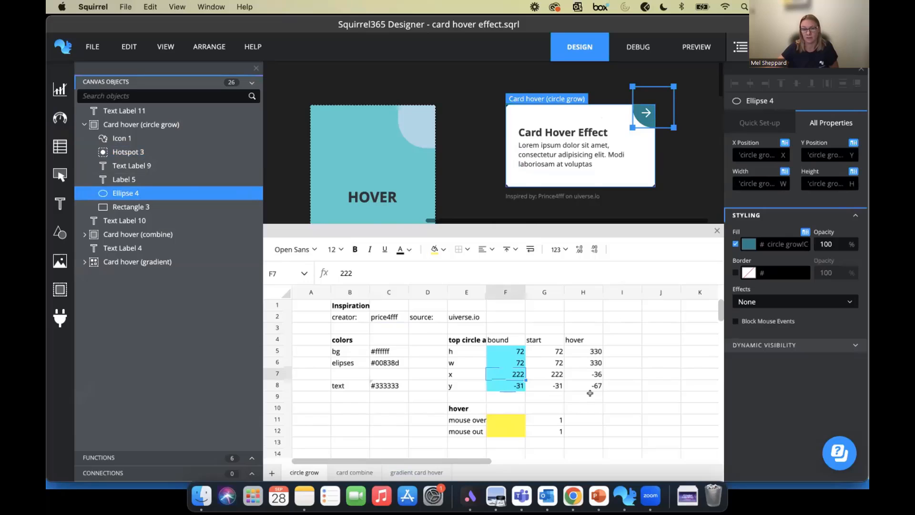
key(Return)
Open the circle grow - Animate mouse over function and examine its position and size bindings under the properties to animate.
click(102, 457)
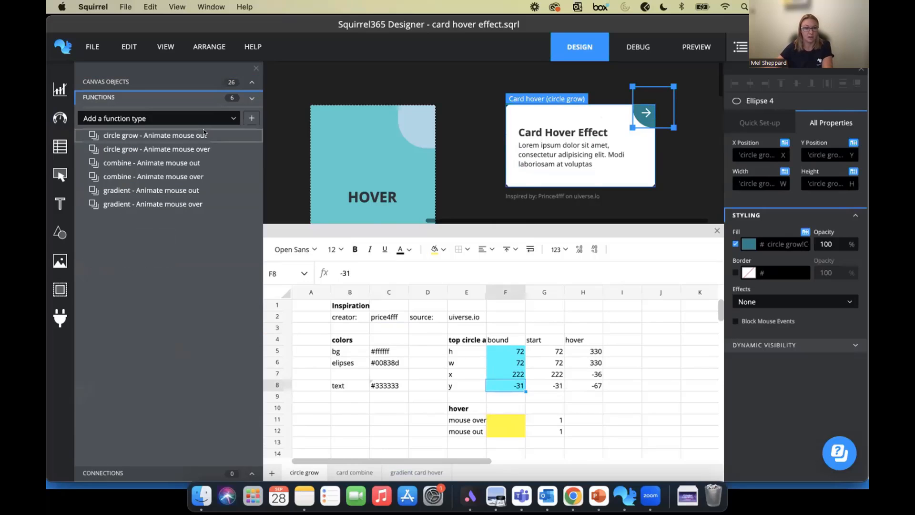
click(123, 148)
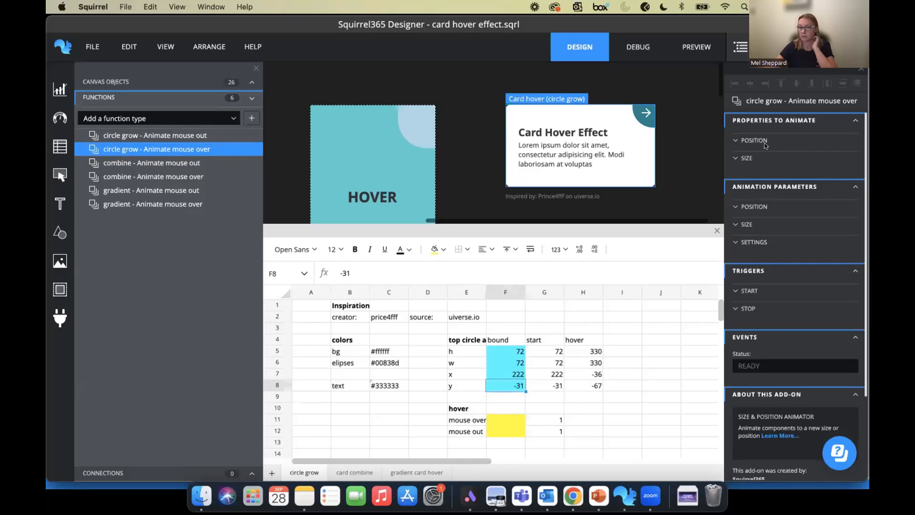
click(746, 141)
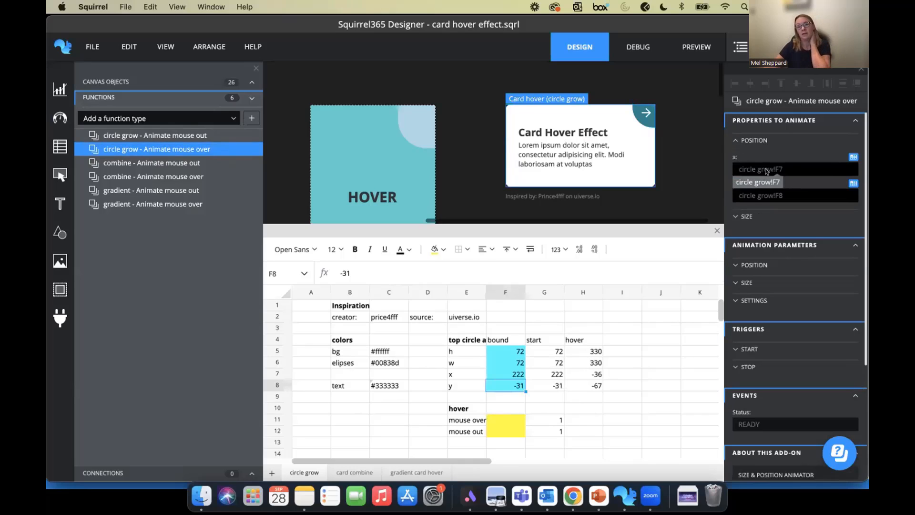
click(761, 183)
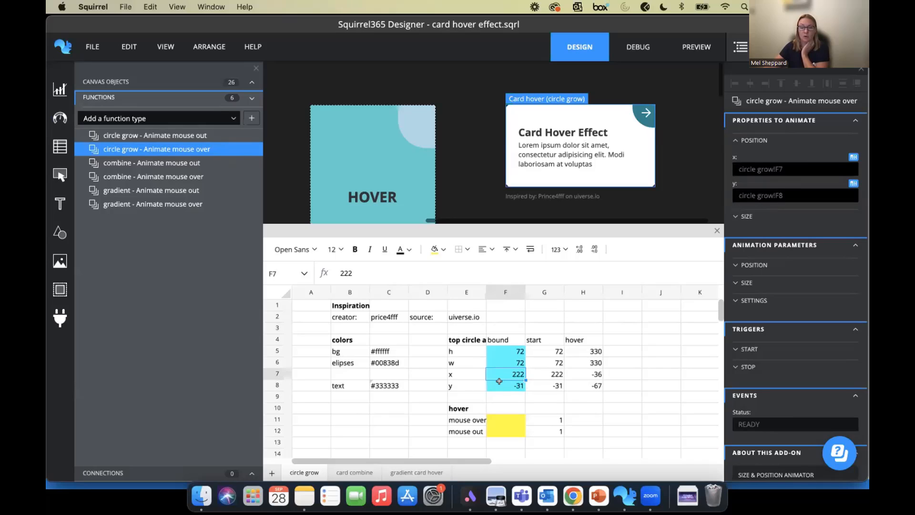
click(747, 216)
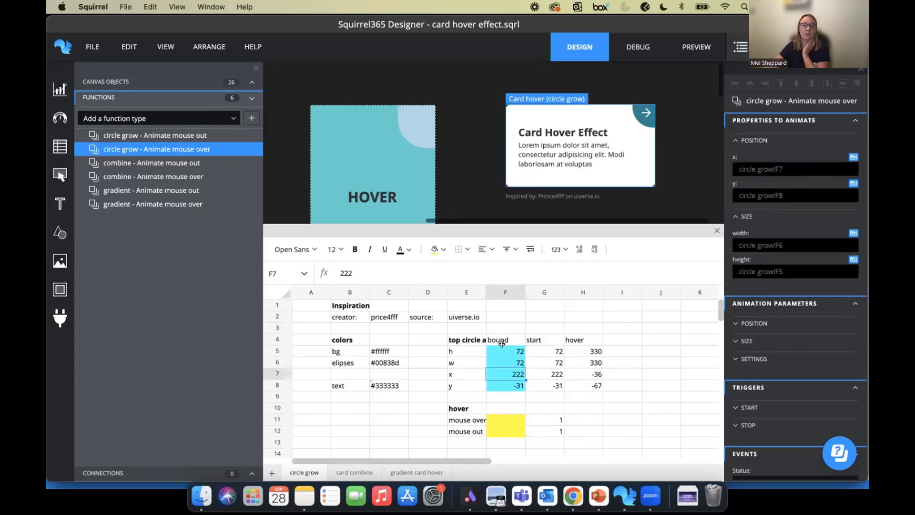
Expand the mouse over animation's position parameters and compare the bound, start and hover cells on the circle grow sheet.
drag(501, 348, 504, 385)
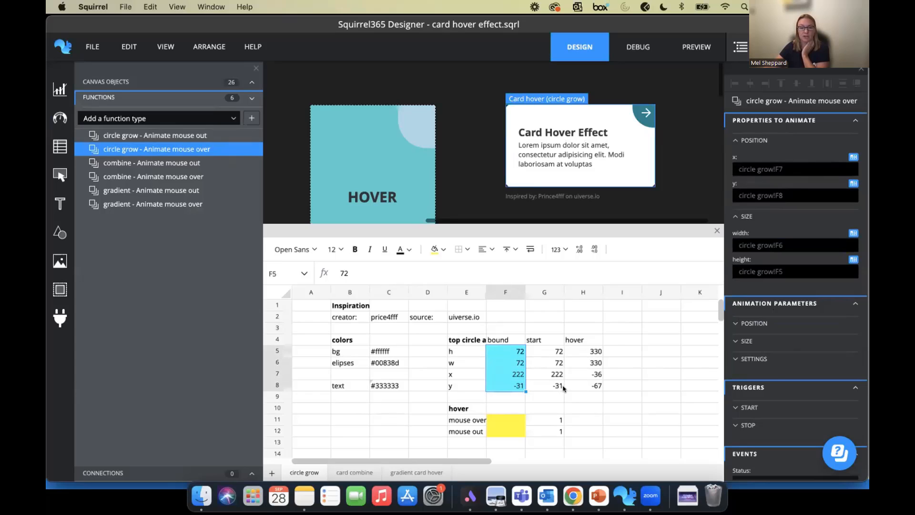
scroll(780, 340, down, 5)
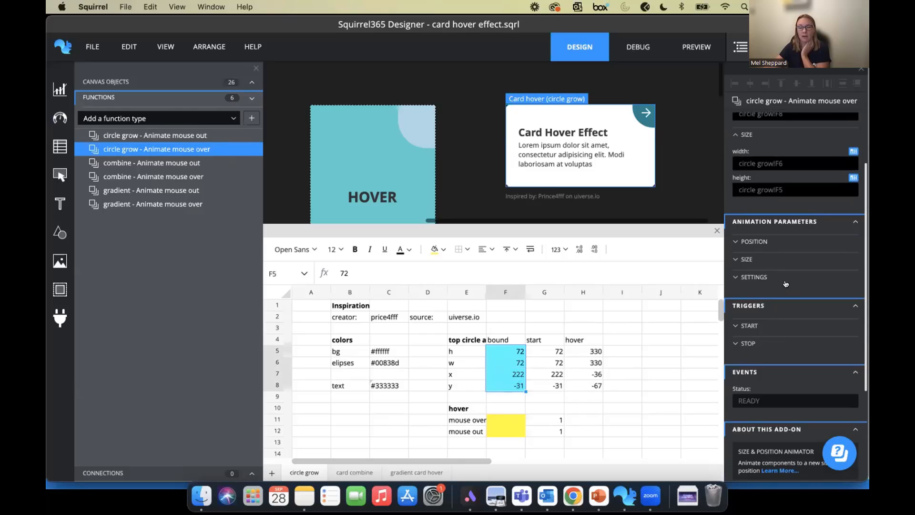
click(735, 242)
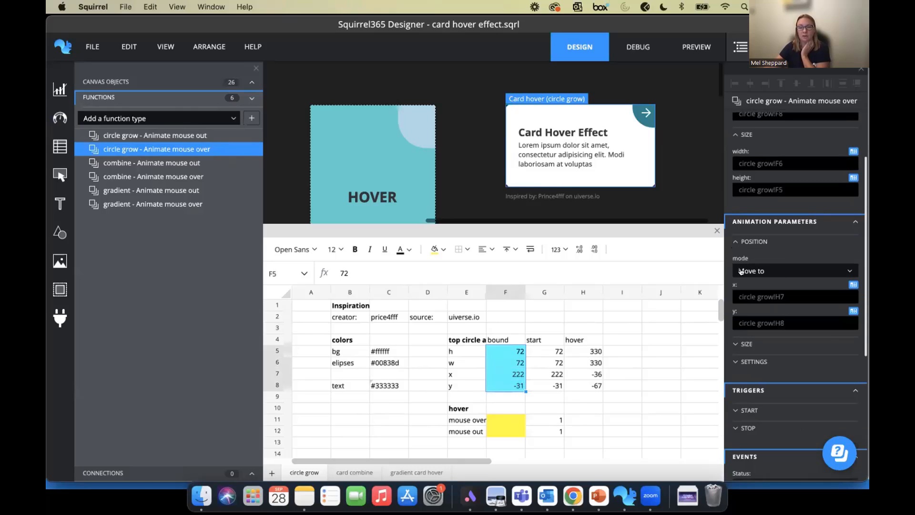
drag(766, 297, 764, 314)
click(591, 374)
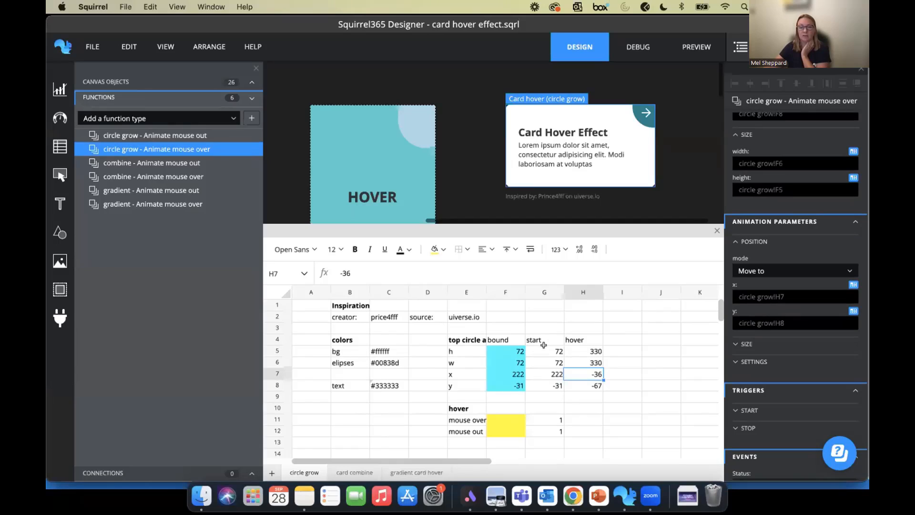
drag(544, 347, 548, 382)
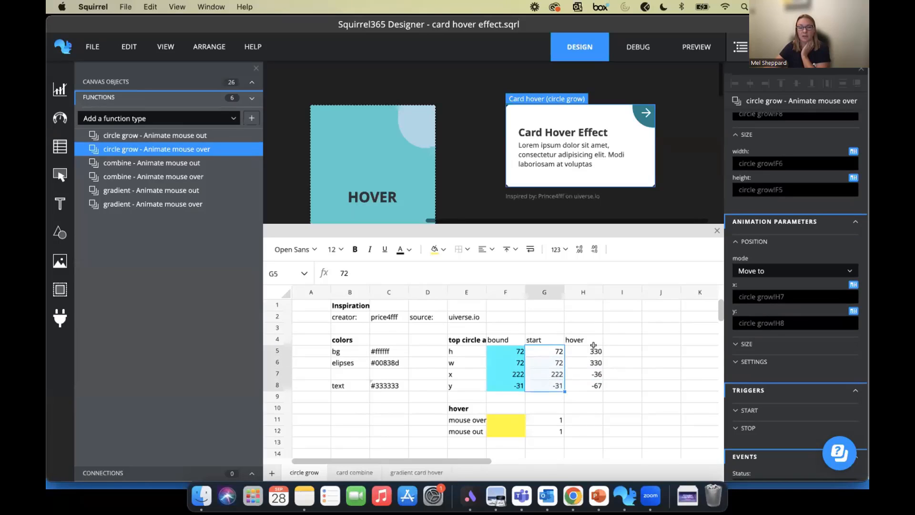
click(594, 375)
click(516, 373)
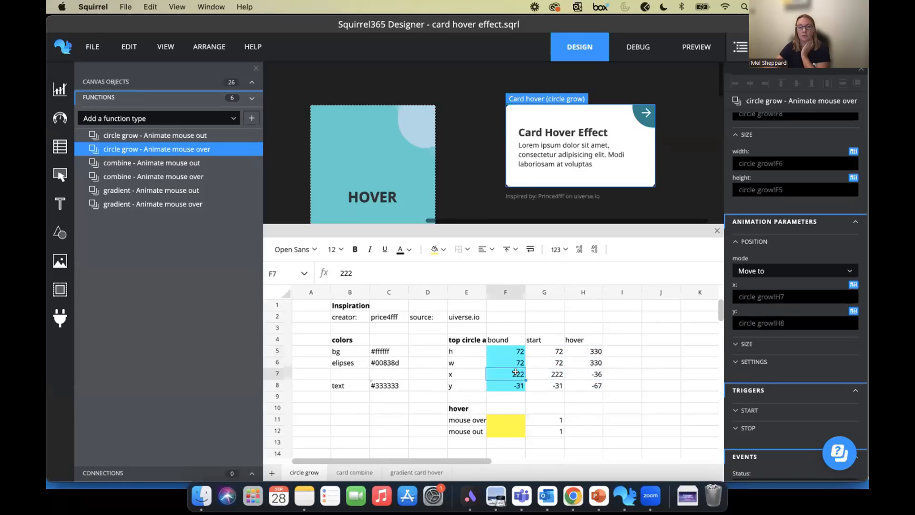
click(587, 374)
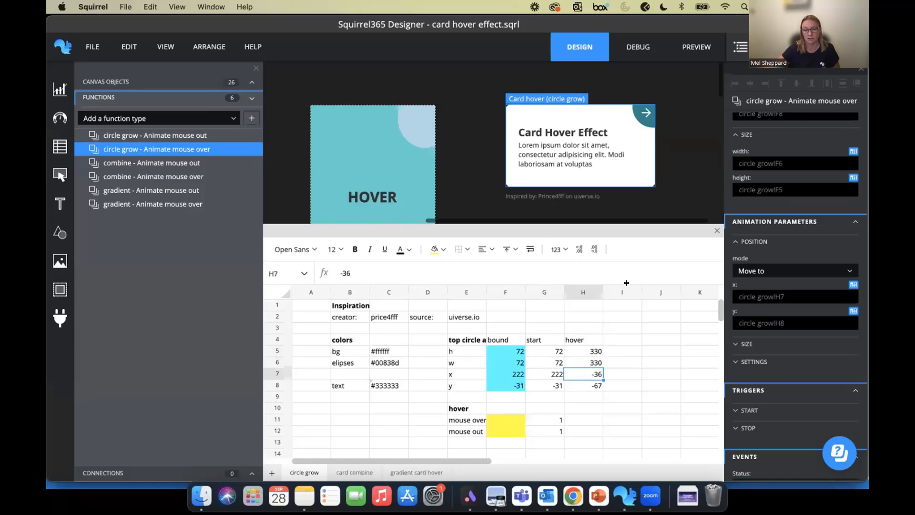
Examine the mouse over animation's start trigger cell, trace it to the circle grow sheet, and open the duration and easing settings.
click(735, 410)
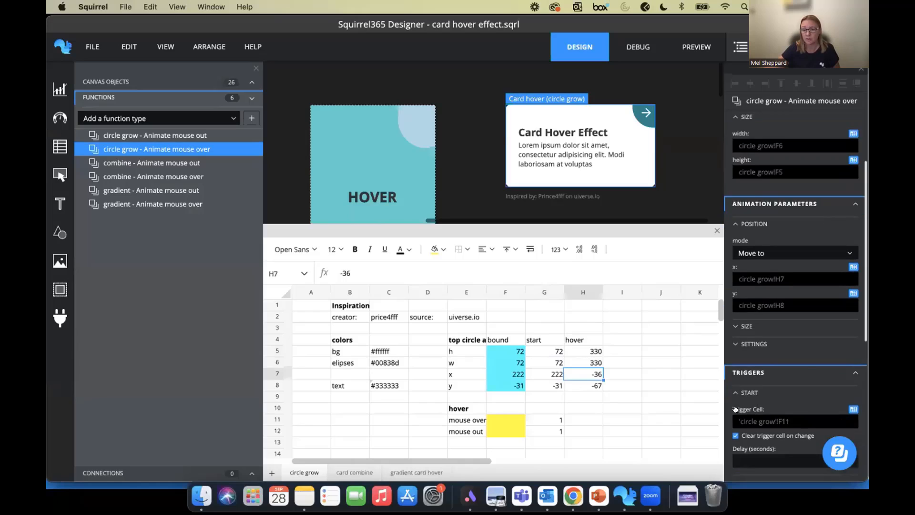
scroll(735, 410, down, 5)
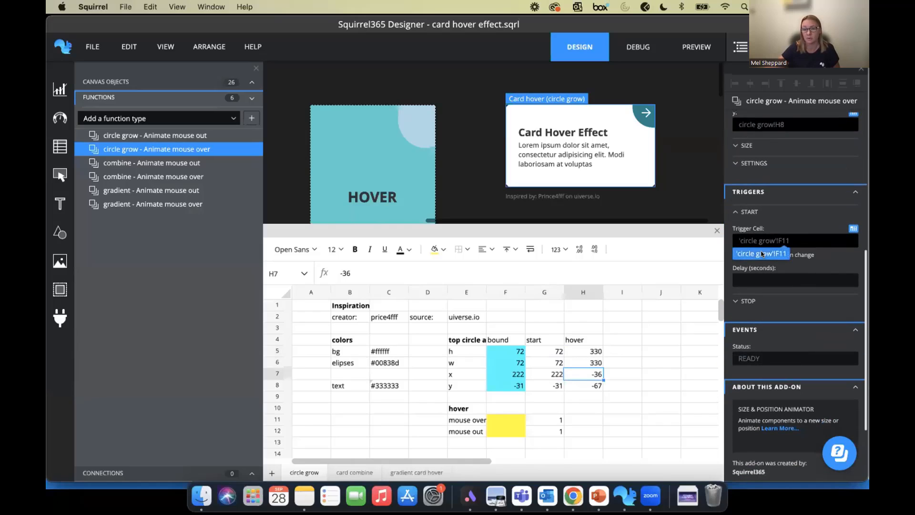
click(762, 254)
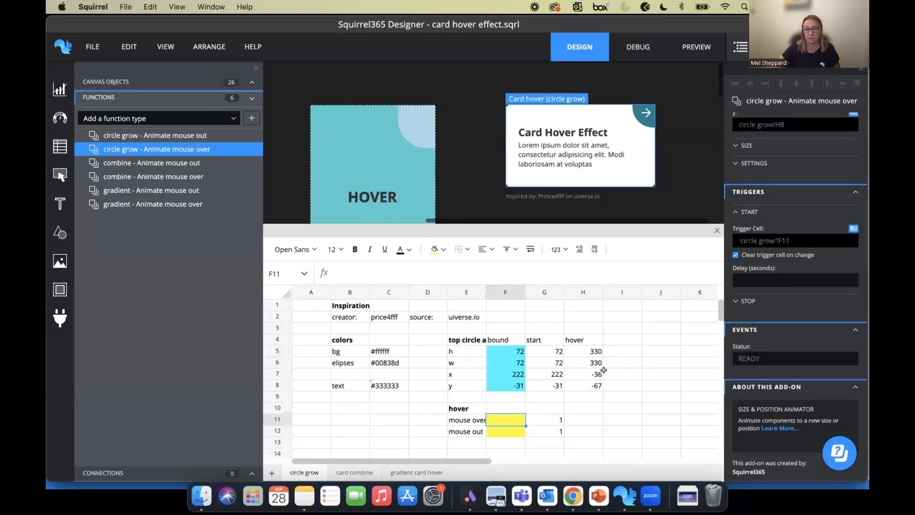
scroll(811, 314, down, 2)
scroll(811, 316, up, 5)
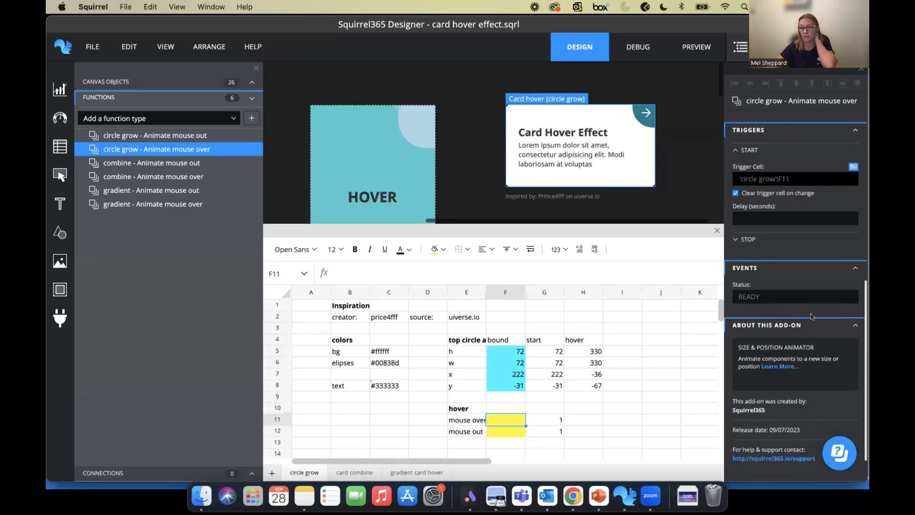
scroll(811, 317, up, 1)
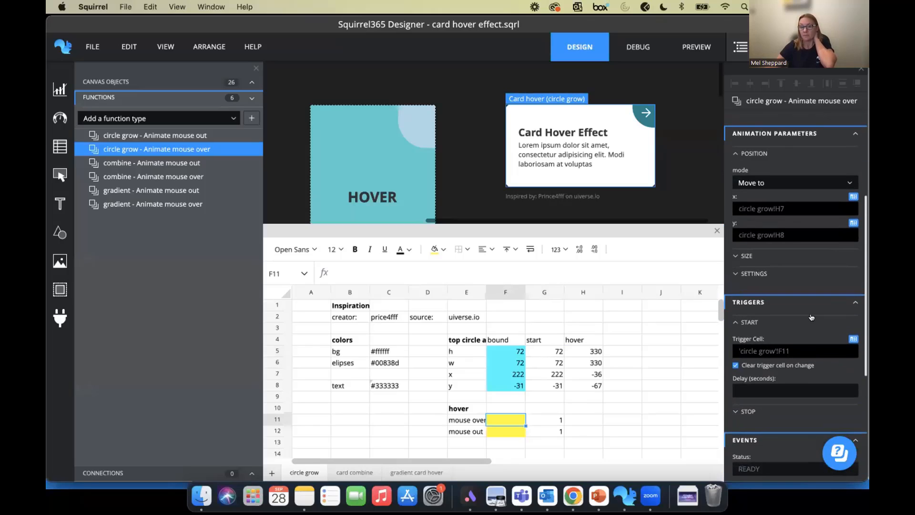
scroll(811, 317, up, 2)
scroll(811, 317, down, 6)
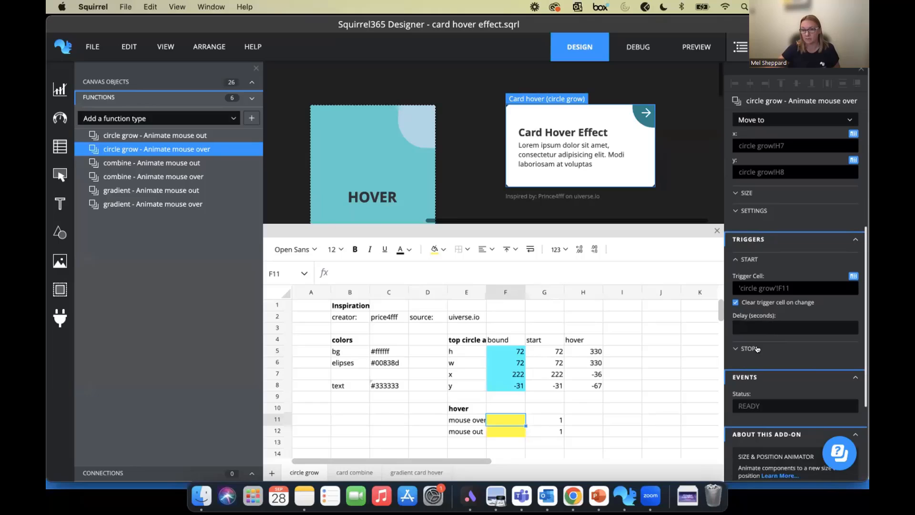
click(757, 212)
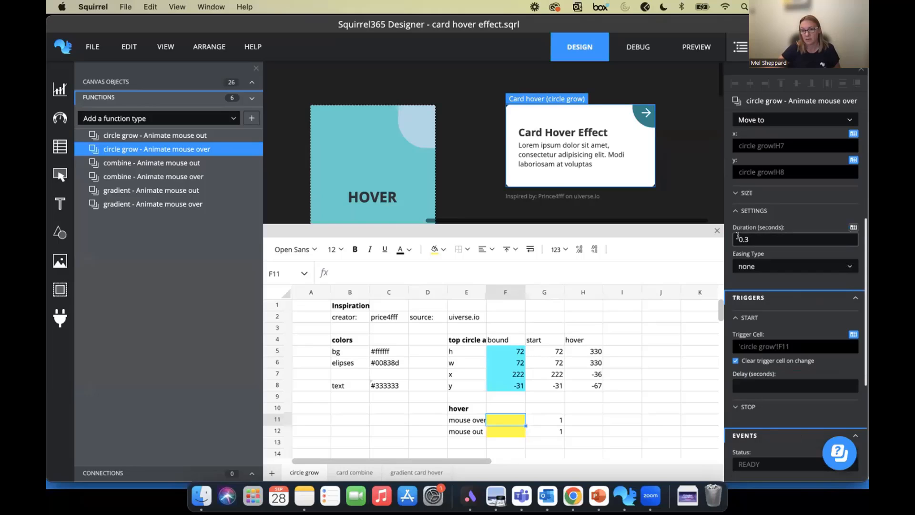
Test the circle grow card's hover effect in debug mode, then return to design mode and review the start and bound cells.
click(639, 41)
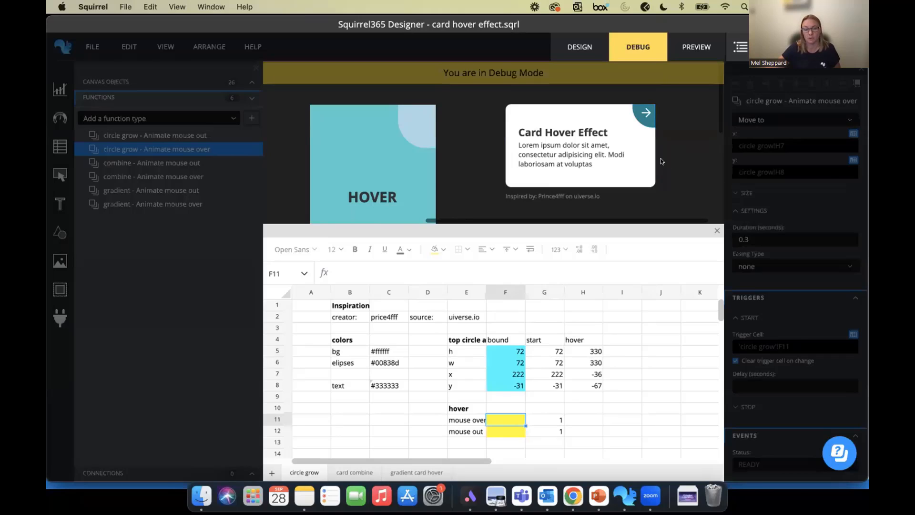
mouse_move(624, 154)
click(578, 50)
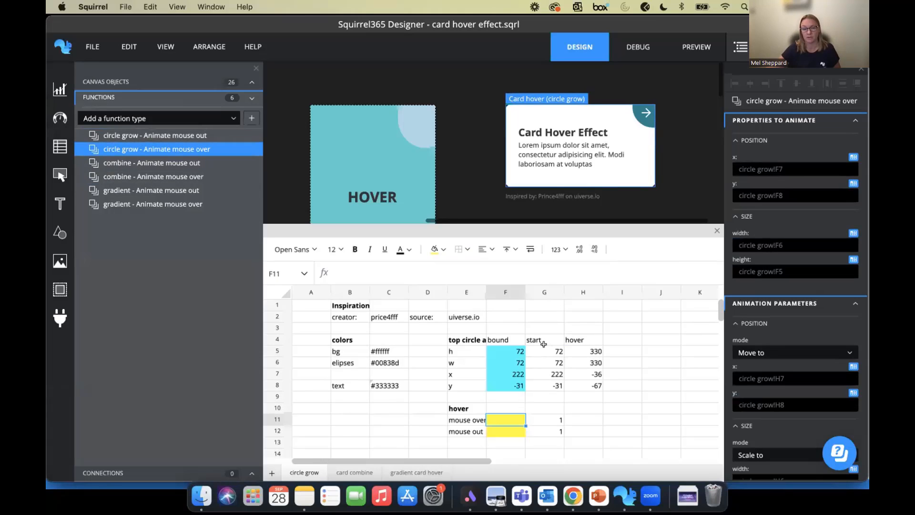
drag(544, 352, 545, 386)
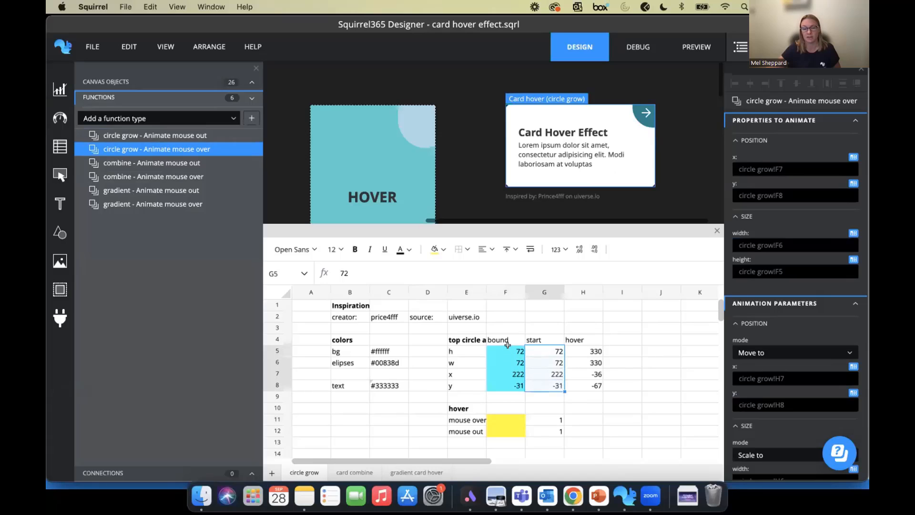
drag(506, 352, 518, 384)
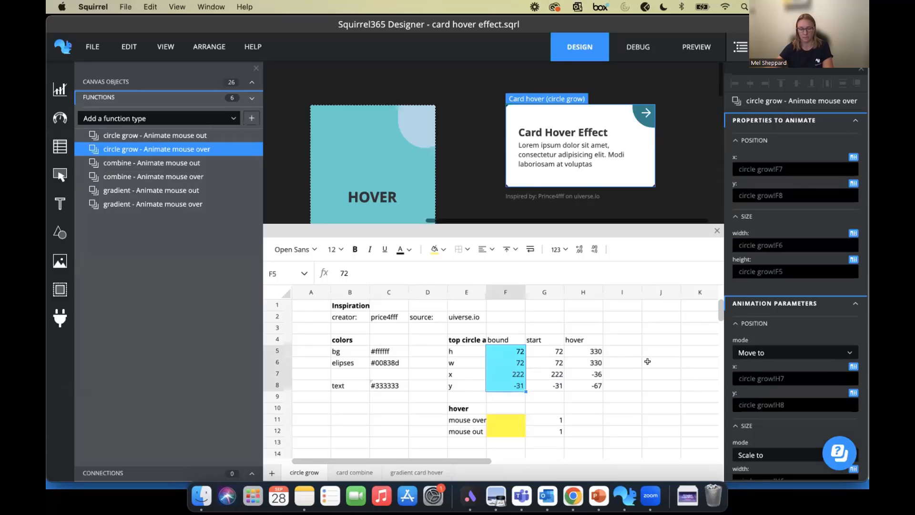
Switch to the PowerPoint presentation, open the linked IBIS agenda app in the browser and narrow the window to about 700 pixels.
key(super+Tab)
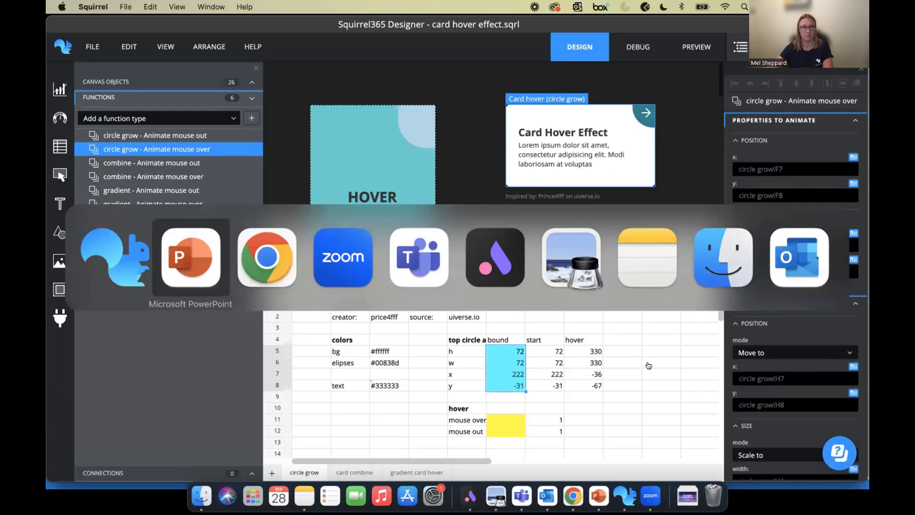
key(Right)
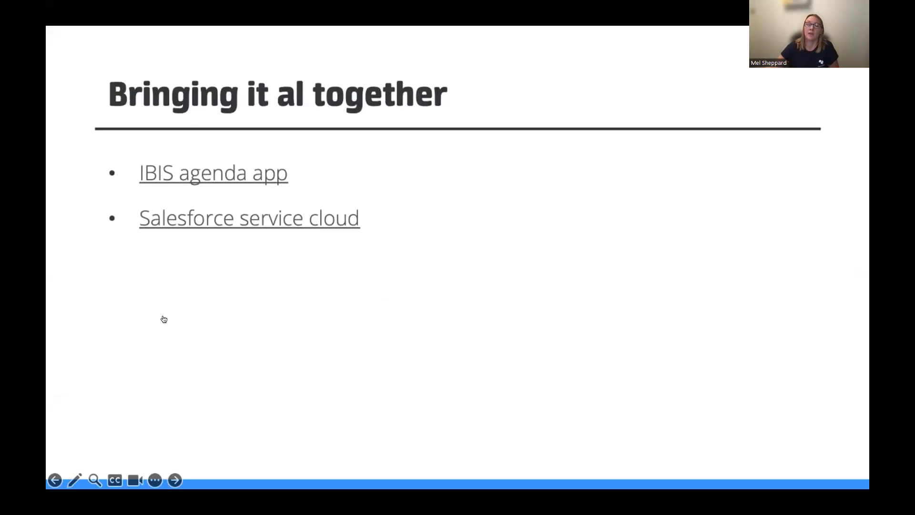
click(210, 176)
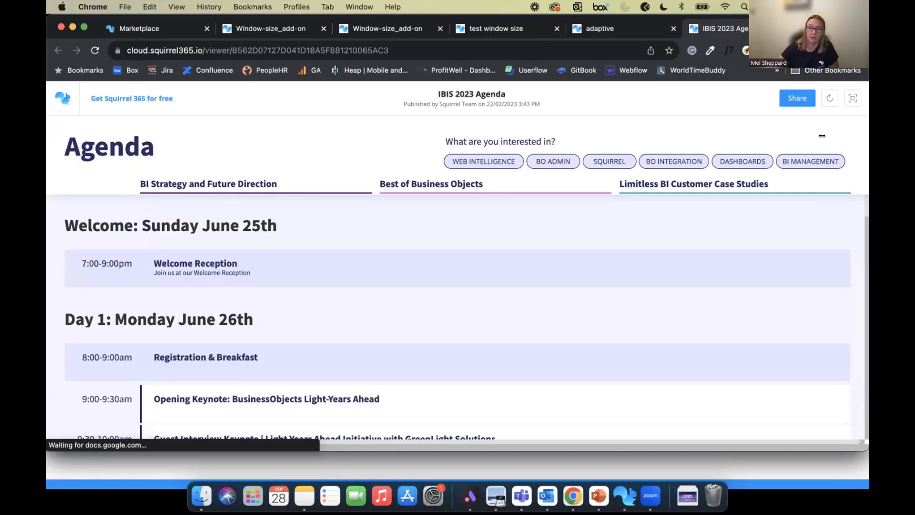
drag(822, 136, 445, 117)
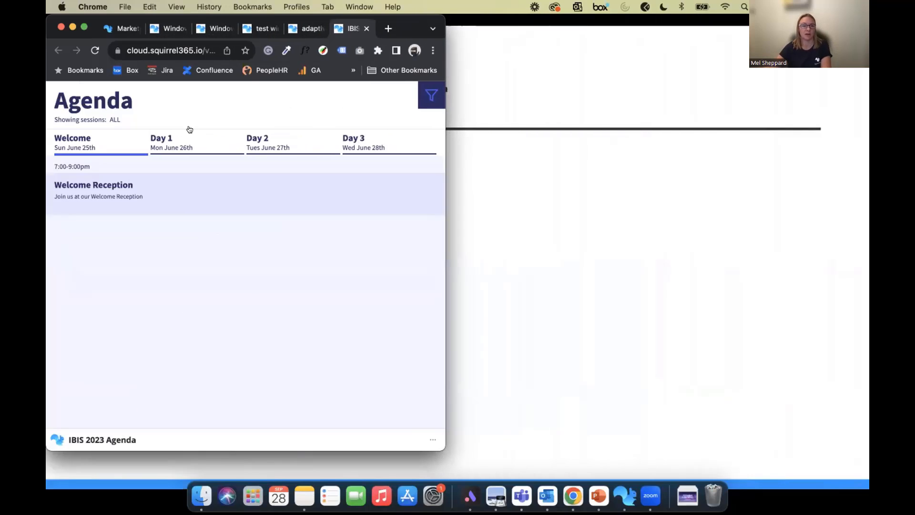
Check the test window size and adaptive projects at a width of 699 pixels, then resize the adaptive project to 500 pixels and wider.
click(261, 28)
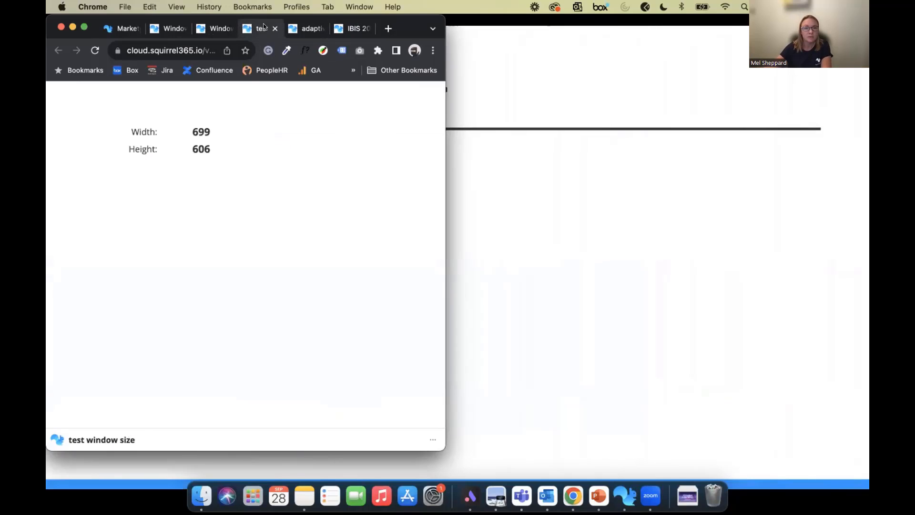
click(305, 28)
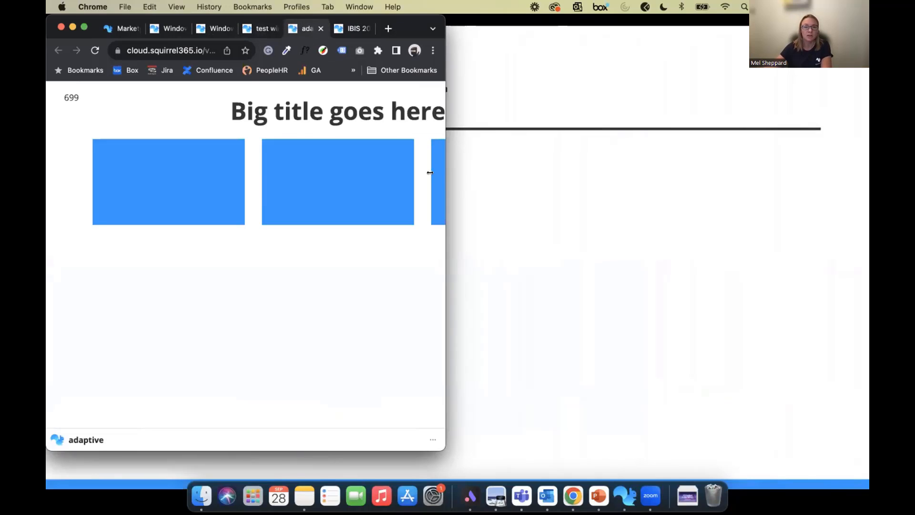
scroll(291, 300, right, 5)
scroll(291, 300, left, 5)
scroll(291, 301, right, 5)
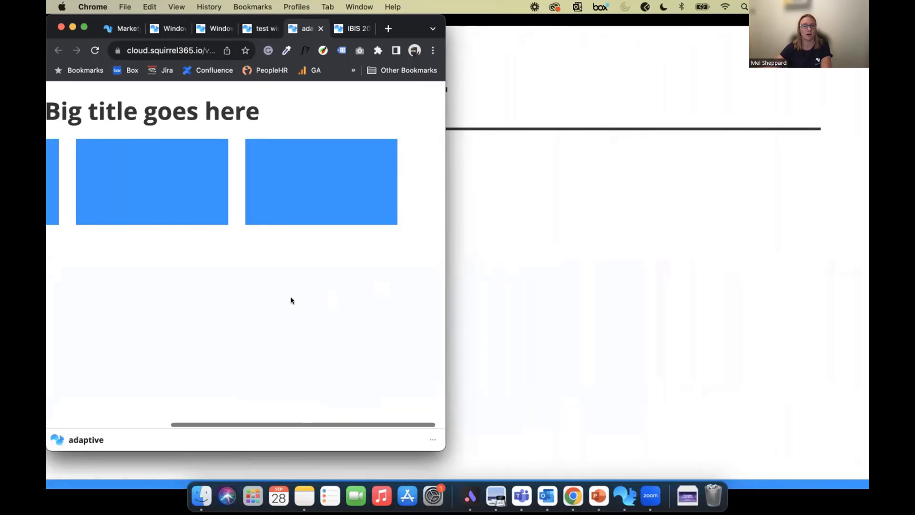
scroll(291, 300, left, 5)
scroll(291, 300, right, 5)
scroll(291, 301, left, 5)
scroll(292, 301, right, 5)
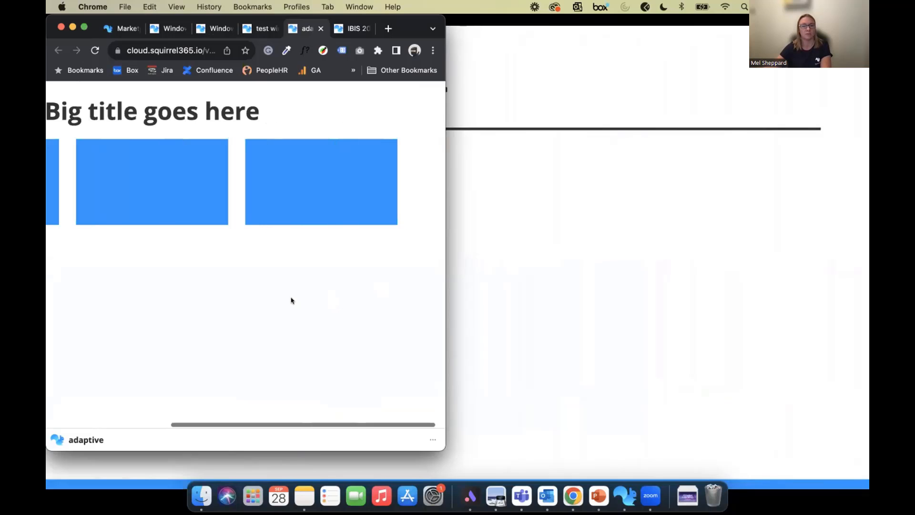
scroll(291, 301, left, 5)
scroll(290, 300, right, 5)
scroll(305, 291, left, 5)
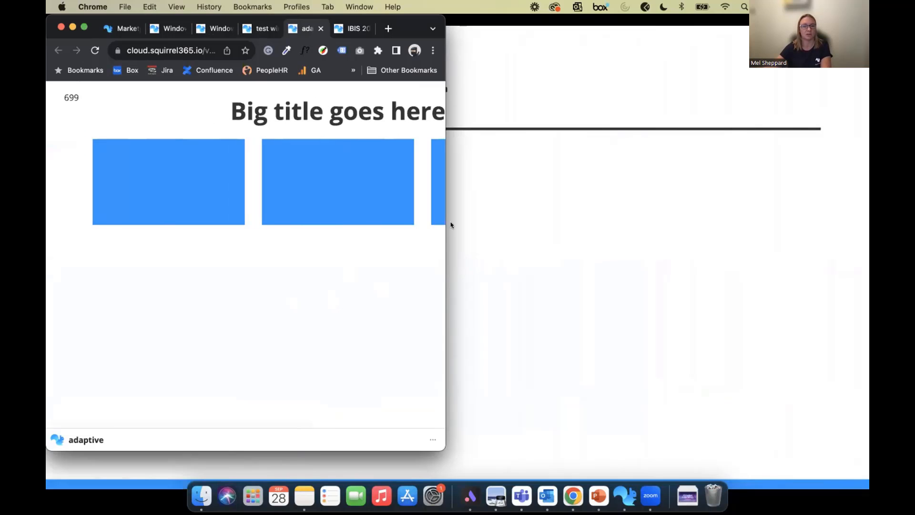
drag(445, 220, 255, 218)
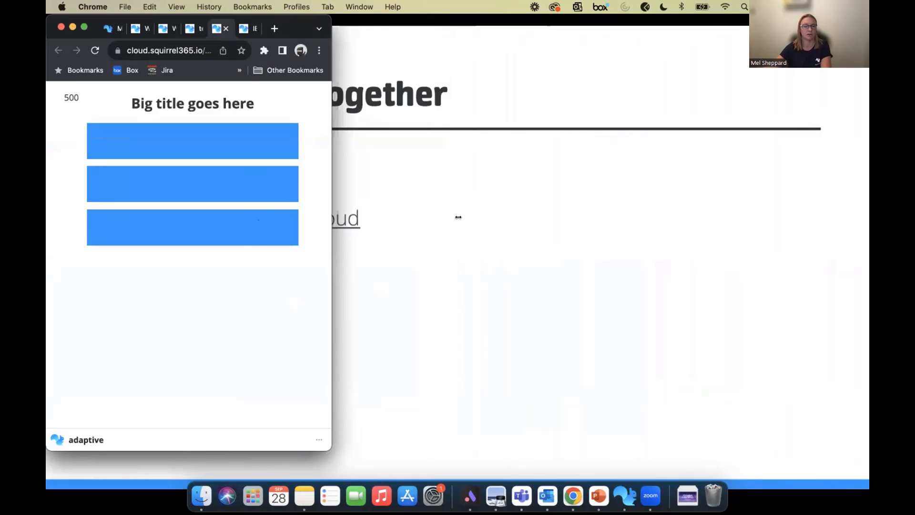
drag(459, 218, 570, 219)
Return to the IBIS 2023 Agenda and resize the browser window narrower and wider to test its layouts, finishing with it enlarged.
click(464, 29)
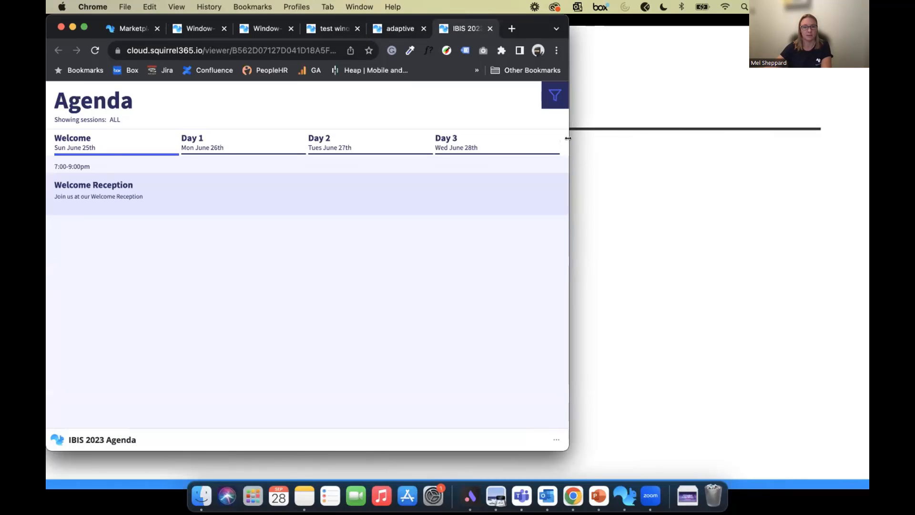
drag(536, 137, 494, 134)
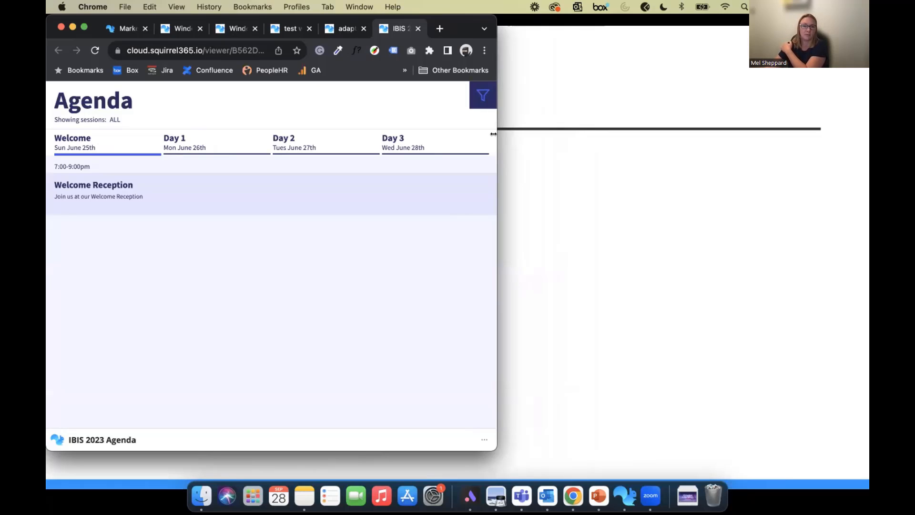
drag(475, 133, 682, 146)
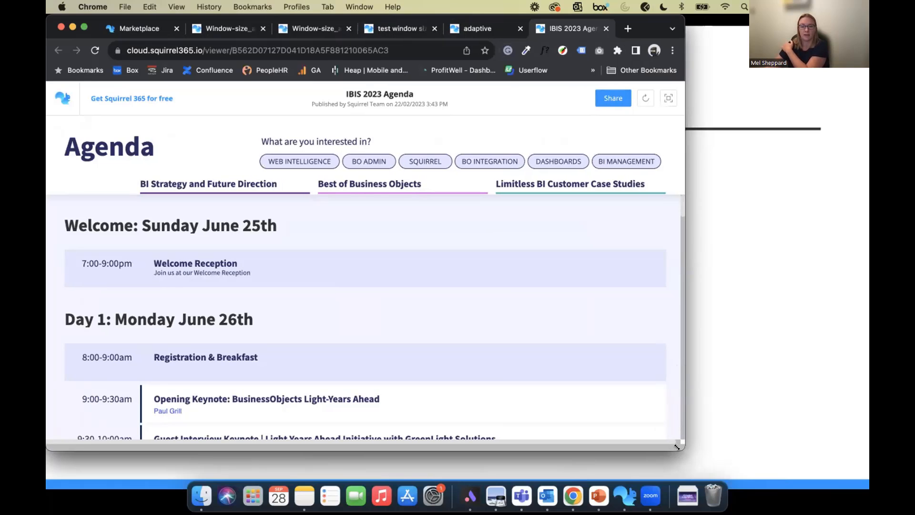
double_click(704, 447)
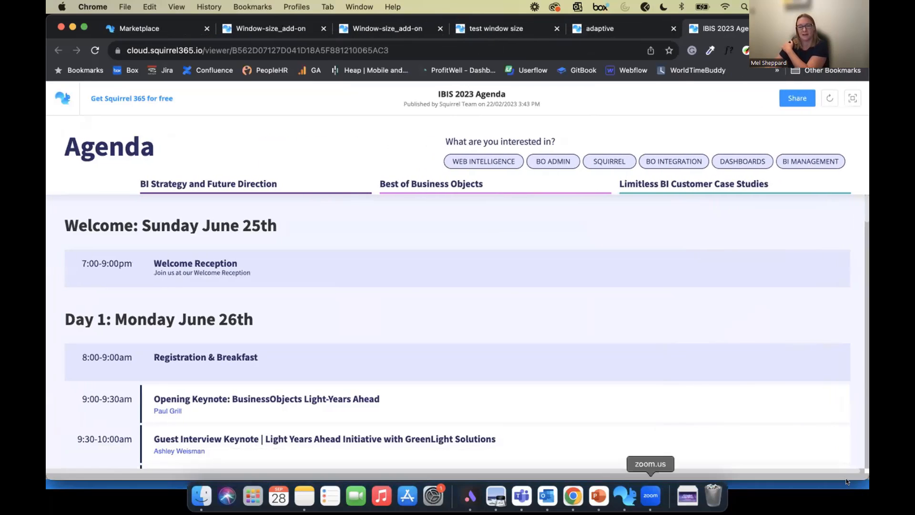
Return to the PowerPoint presentation, open the Salesforce service cloud link and continue to the calculator's savings page.
click(594, 497)
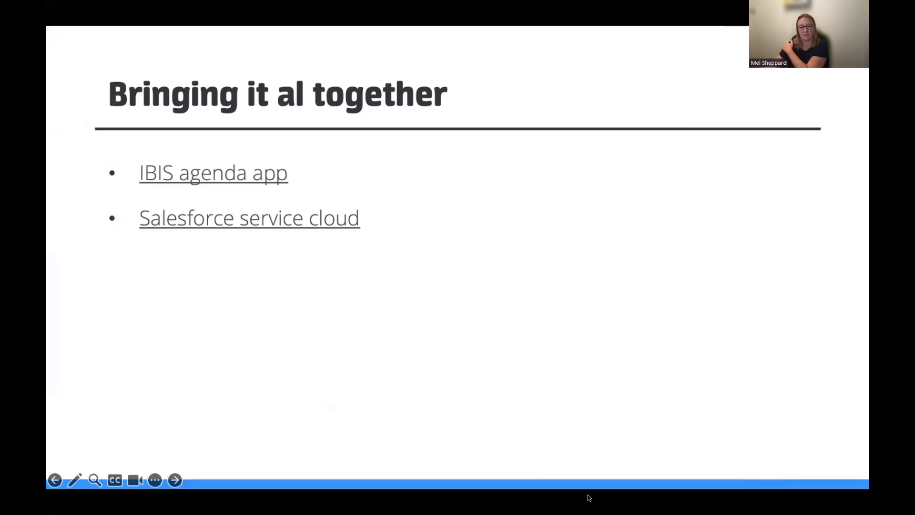
click(240, 219)
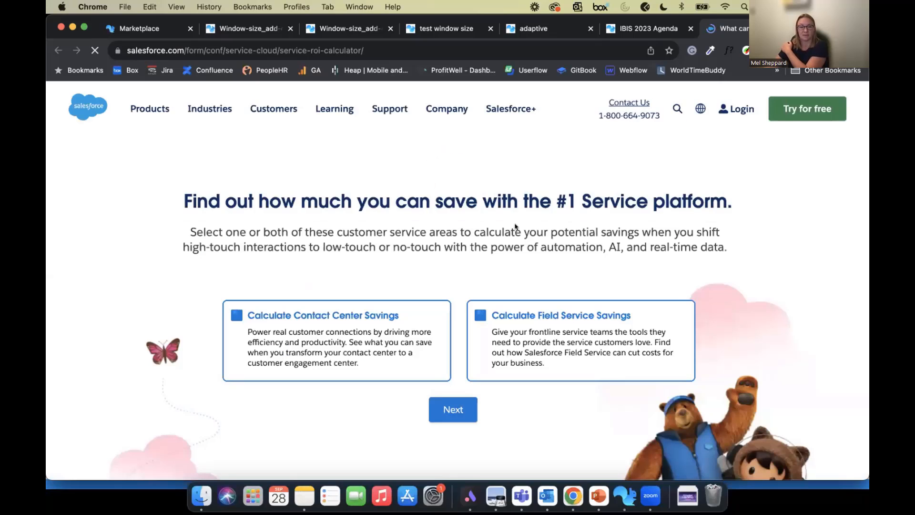
click(462, 410)
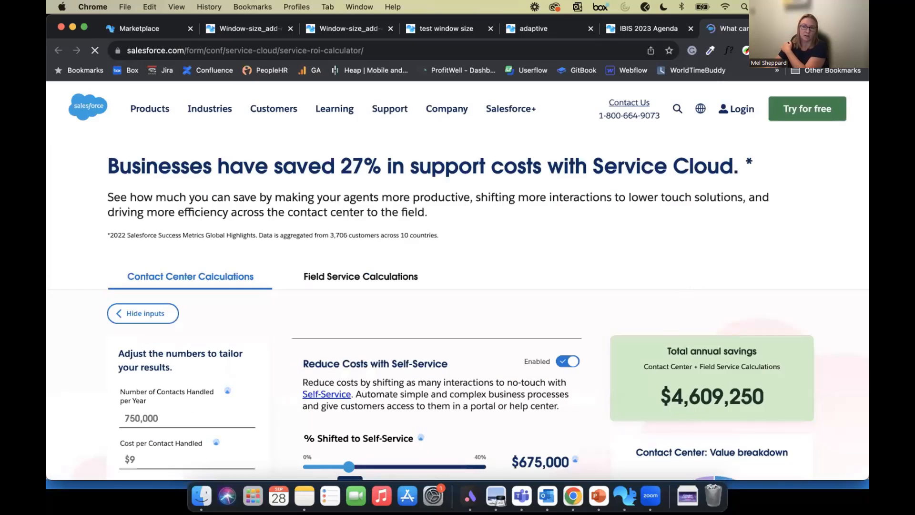
Narrow the browser window to check the Salesforce calculator's compact layout, then widen it back to the full layout.
drag(869, 211, 423, 206)
scroll(304, 276, down, 10)
scroll(304, 276, down, 5)
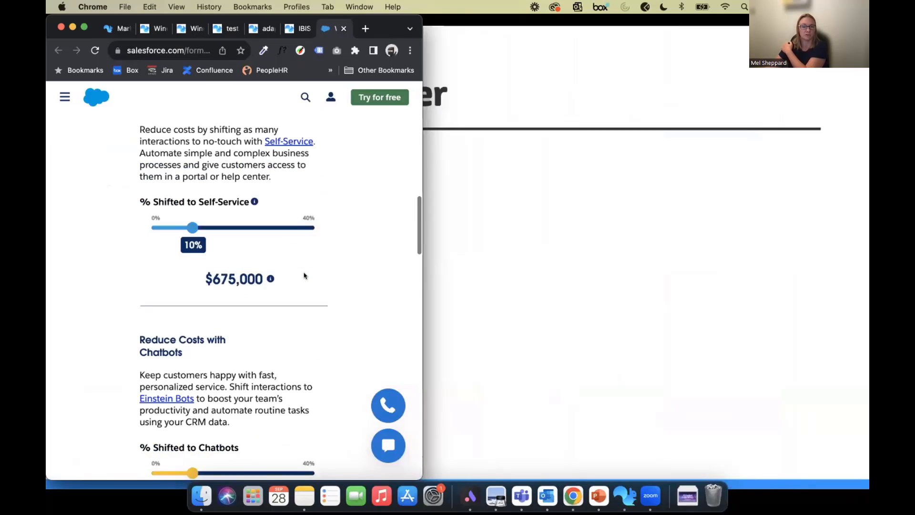
scroll(305, 271, up, 15)
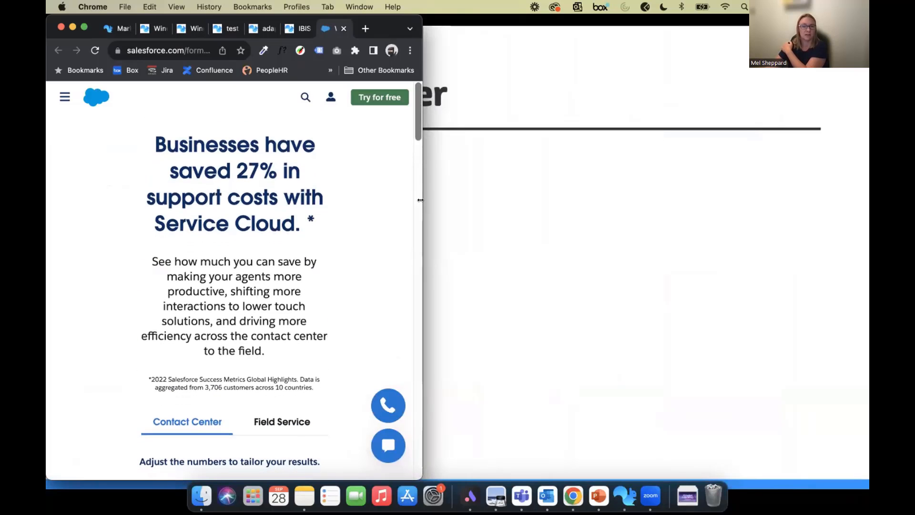
drag(420, 200, 869, 202)
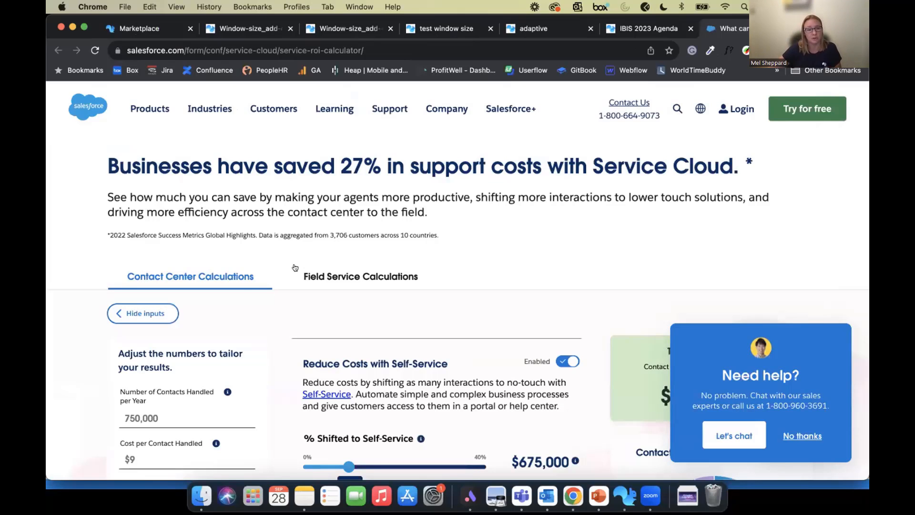
Hide and show the Contact Center Calculations inputs repeatedly to test the resizing of the self-service section, finishing with the inputs shown.
scroll(198, 282, down, 3)
click(151, 245)
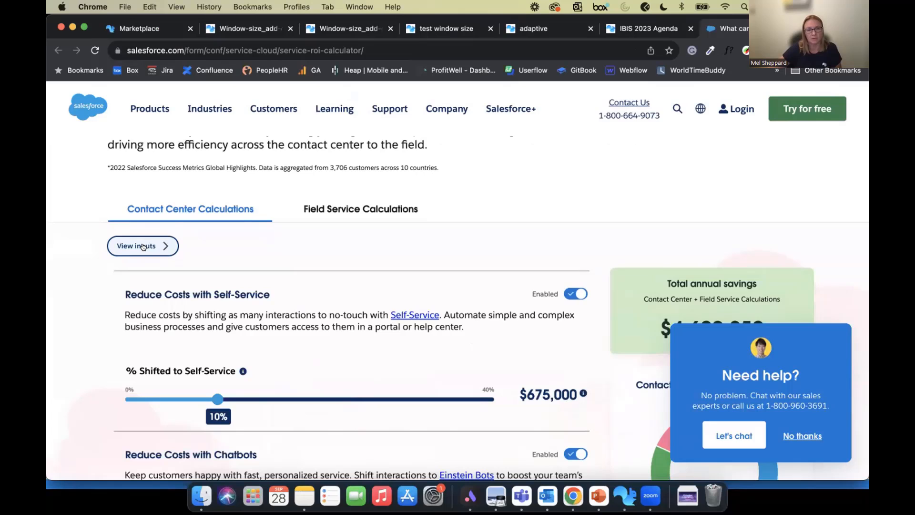
click(143, 246)
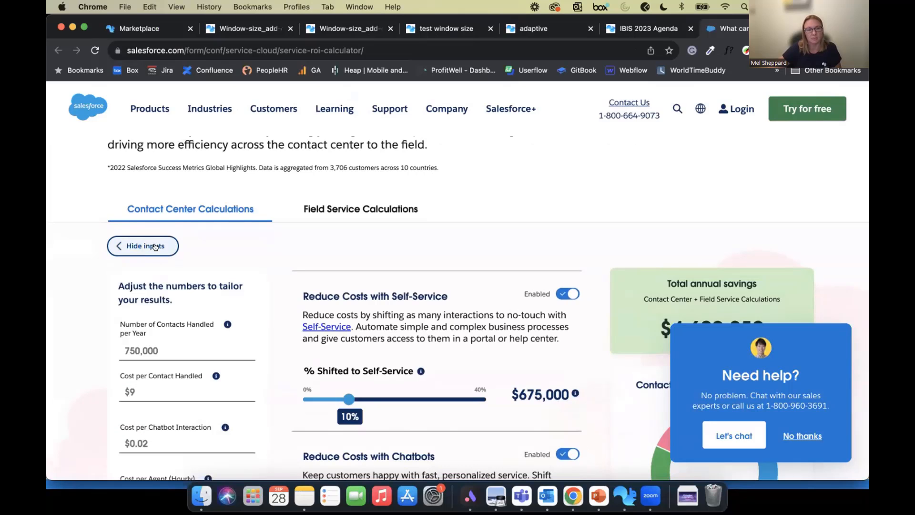
click(155, 246)
click(155, 246)
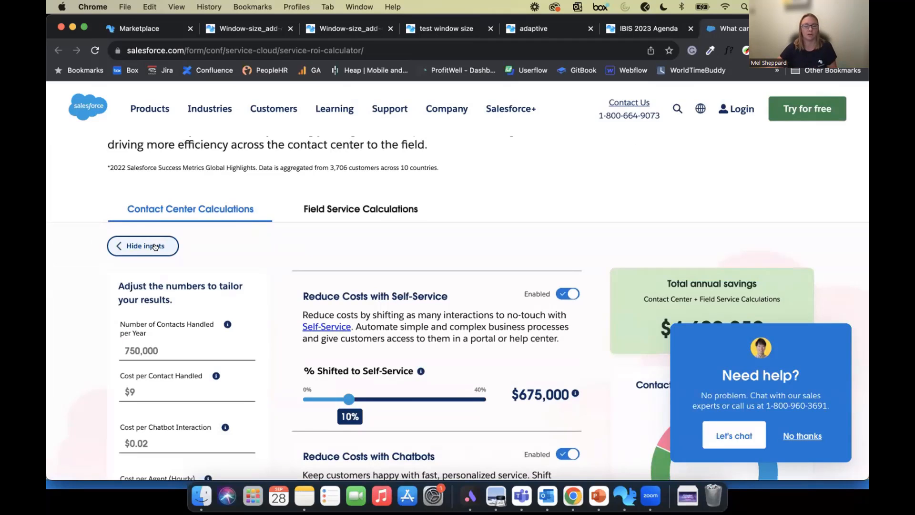
click(155, 246)
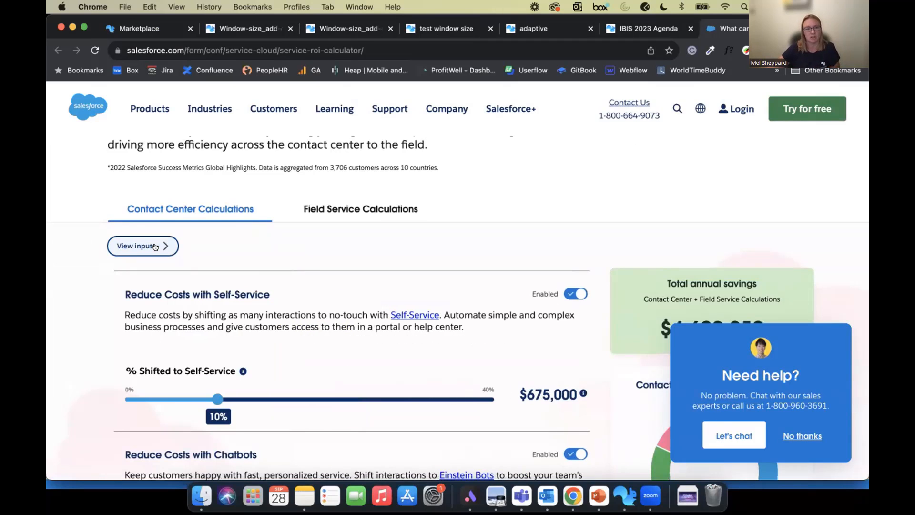
click(155, 247)
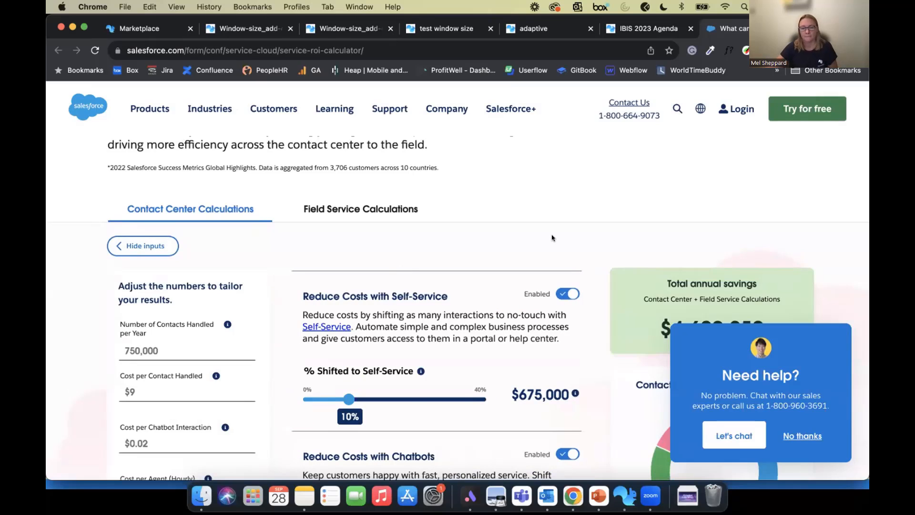
Switch back to the PowerPoint presentation and advance to the "Time for questions" slide.
key(cmd+Tab)
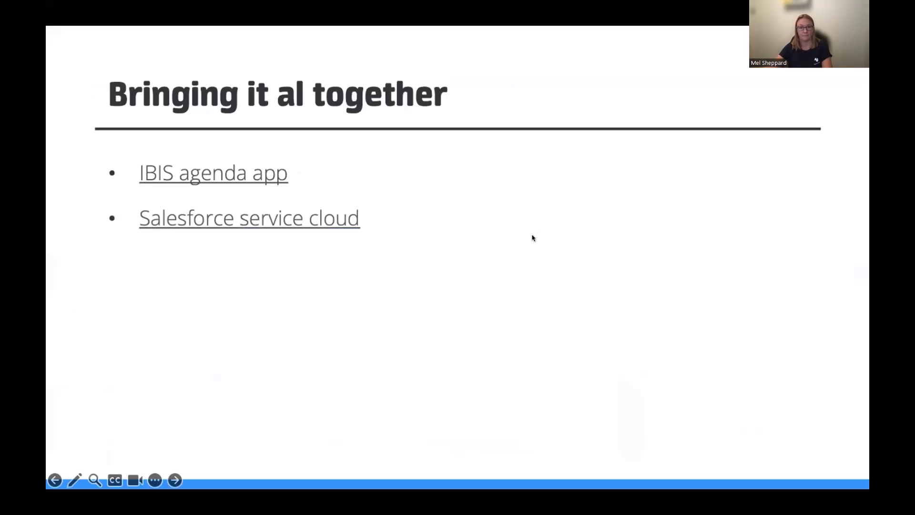
key(Right)
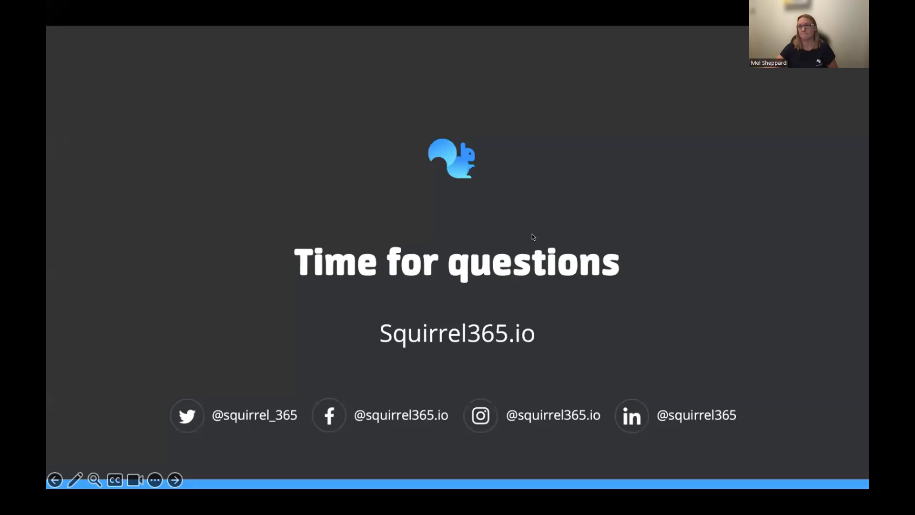